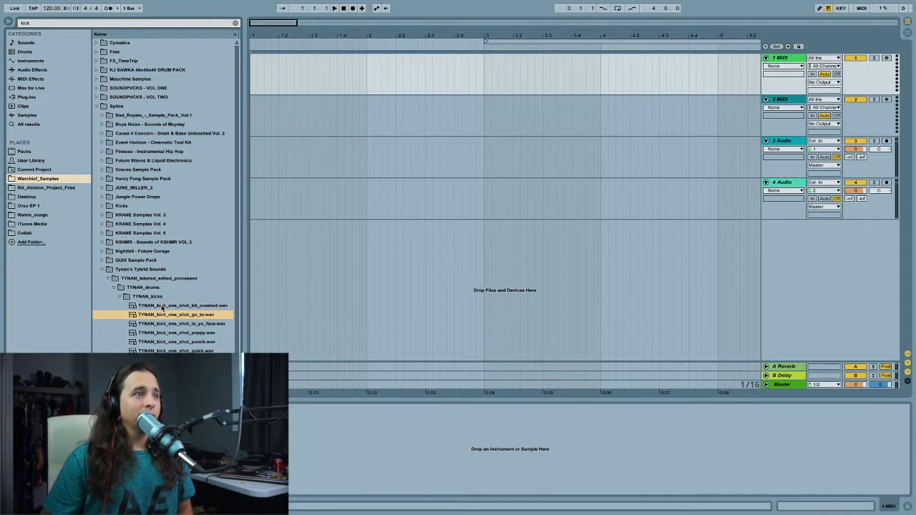
Step: Audition the TYNAN kick one-shots and place one at the start of track 1
key(Down)
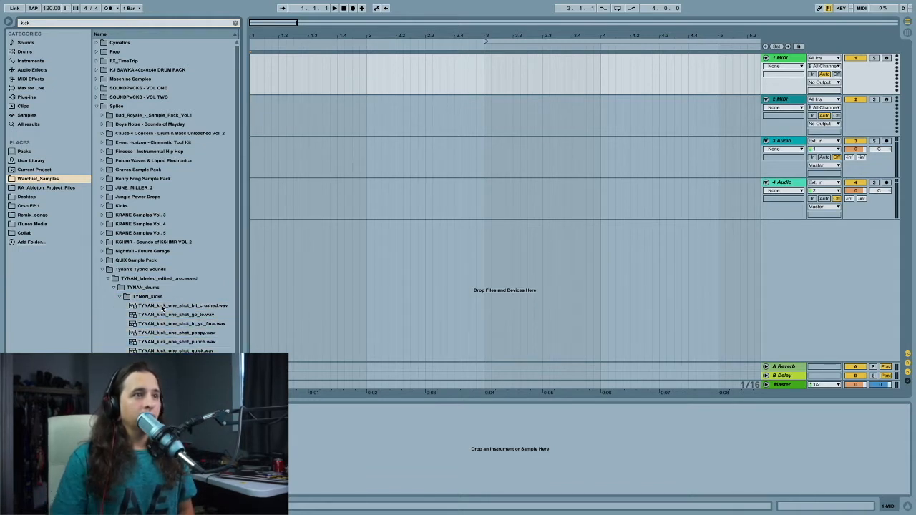
drag(219, 334, 259, 72)
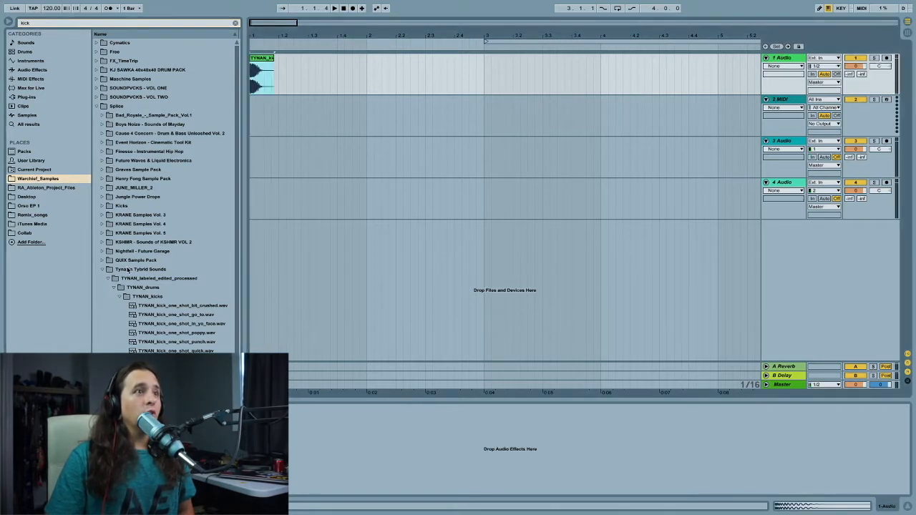
Step: Search the samples for "Snare", audition the one-shots, and place TYNAN_snare_one_shot_dubstep.wav at beat 1.3 on track 2, trimmed to one beat
click(107, 25)
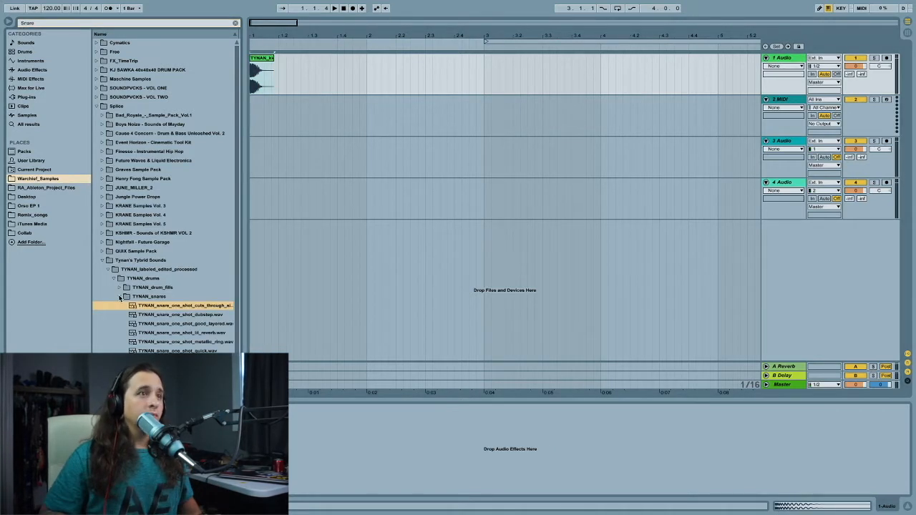
key(Down)
key(Down)
key(Up)
key(Down)
key(Up)
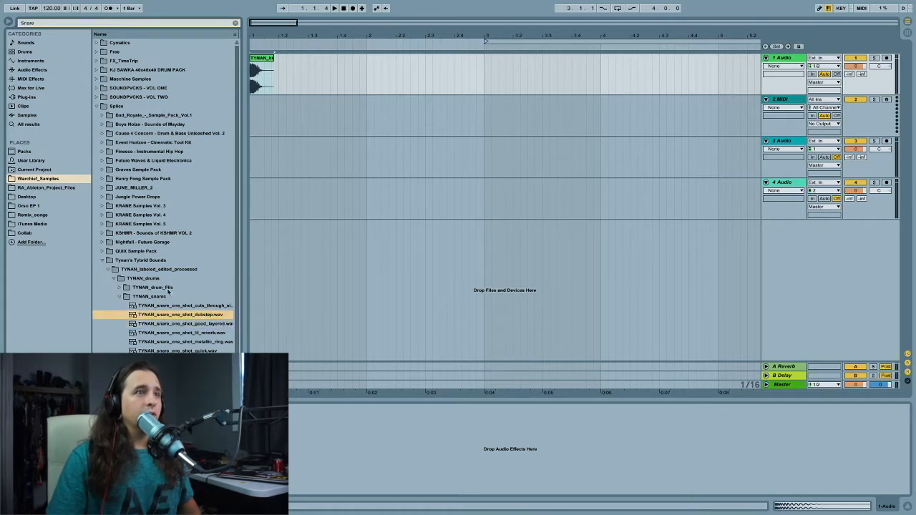
drag(142, 317, 280, 108)
drag(397, 101, 335, 115)
Step: Set the project tempo to 150 BPM
click(48, 10)
text(150)
key(Return)
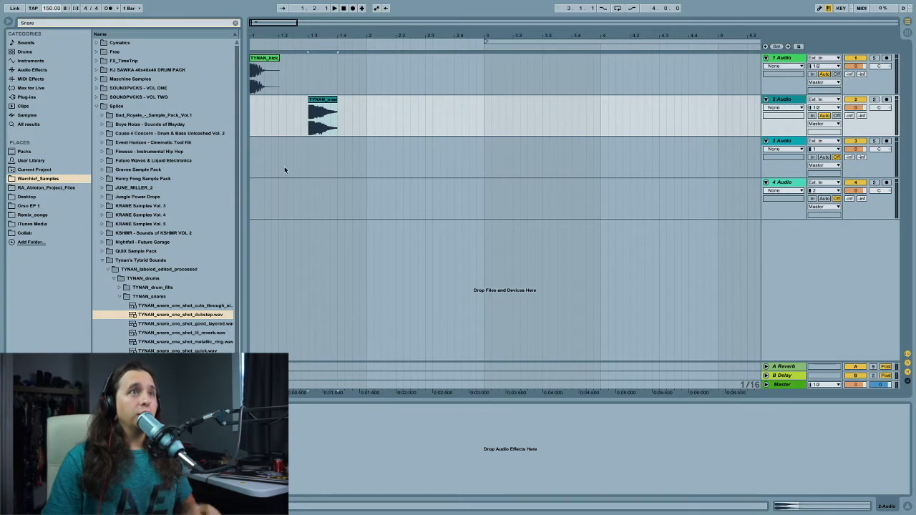
Step: Duplicate the first bar of kick and snare three times to fill four bars, and play it from the start
click(343, 123)
drag(362, 124, 238, 74)
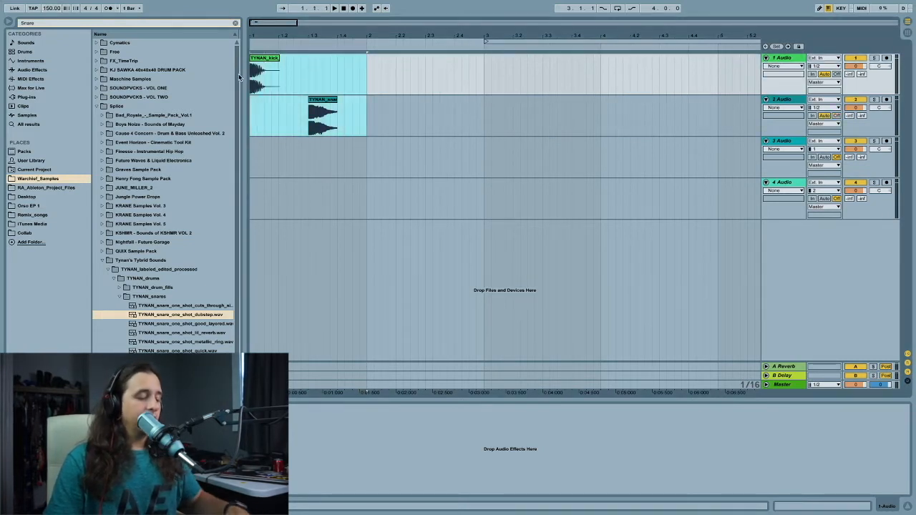
key(ctrl+d)
key(ctrl+d)
key(ctrl+d)
click(250, 113)
key(space)
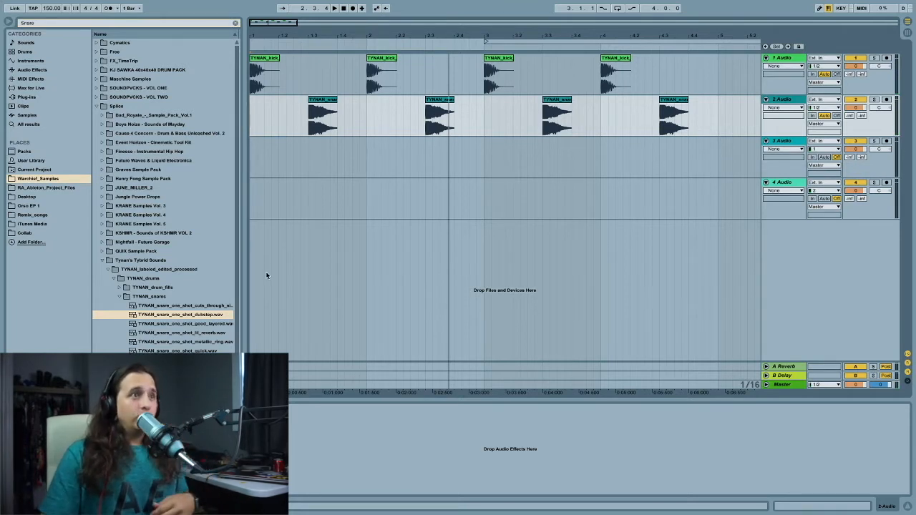
Step: Clear the snare search so the whole Tynan's Tybrid Sounds folder can be browsed
click(120, 297)
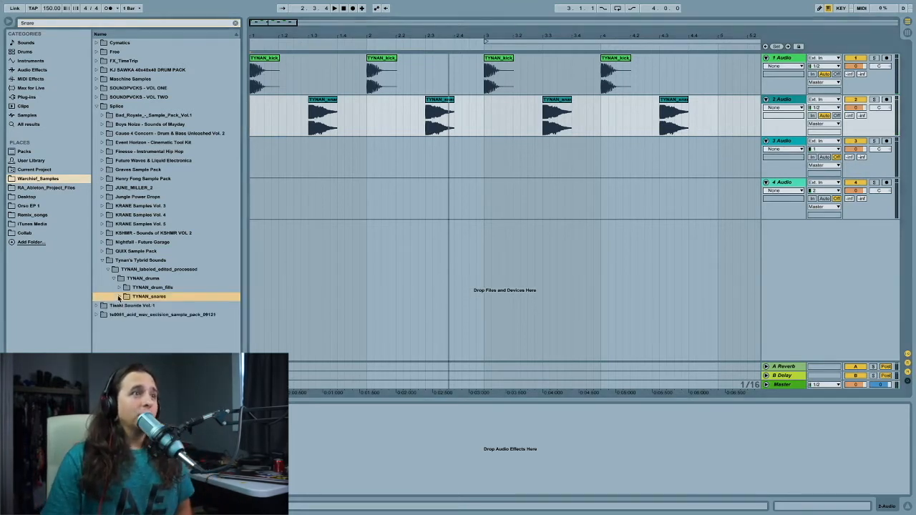
click(103, 260)
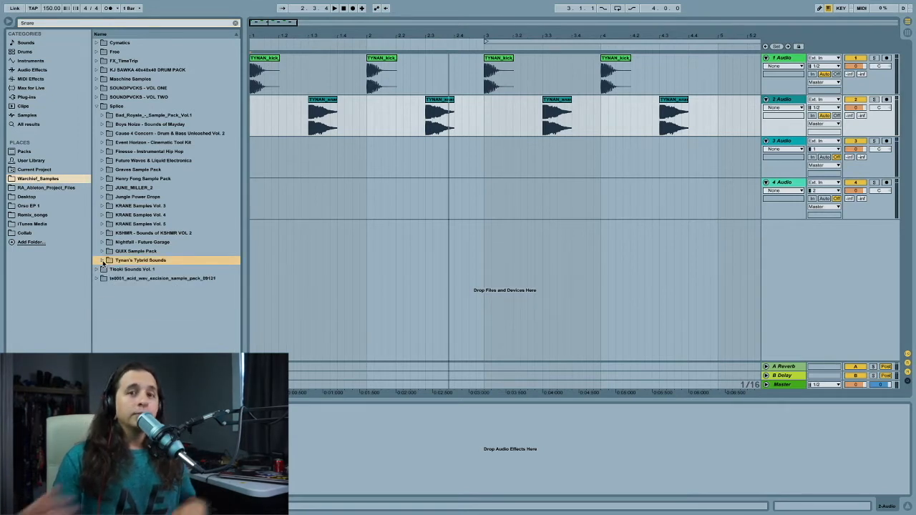
click(103, 260)
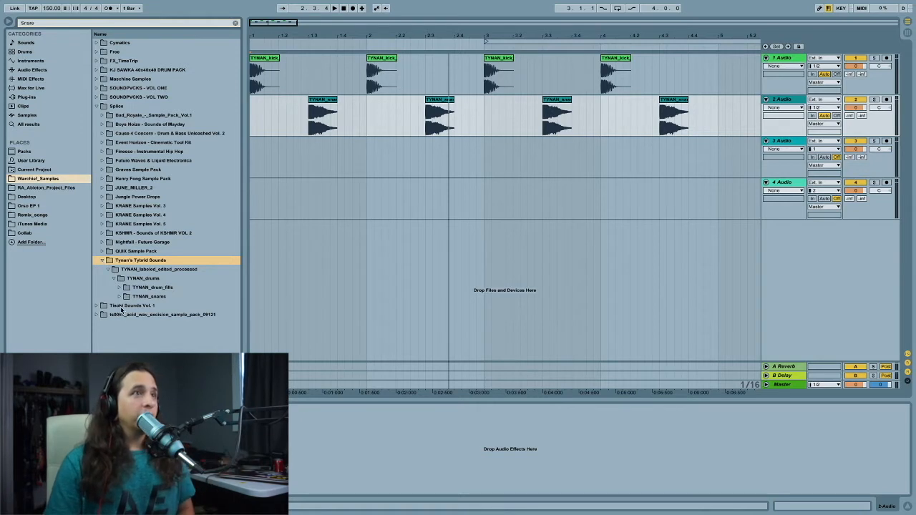
click(235, 24)
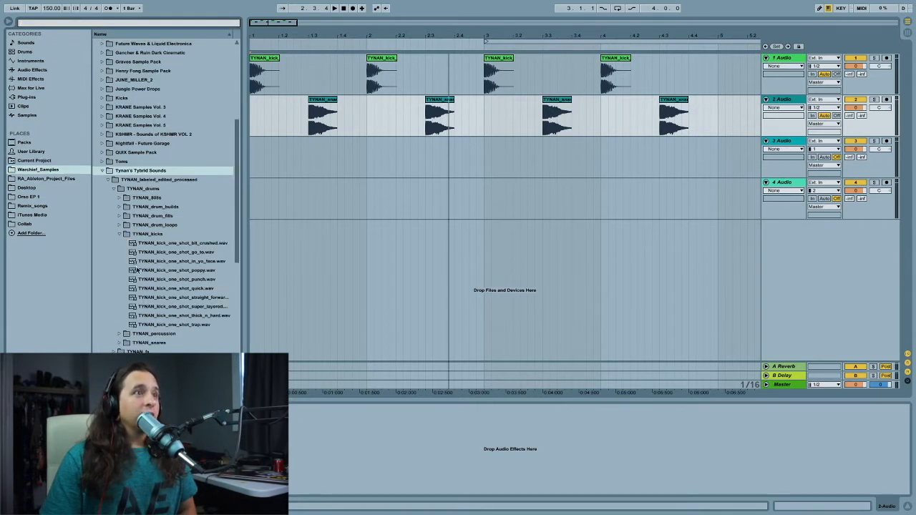
Step: Collapse the TYNAN_kicks folder and expand TYNAN_tonal to reach the TYNAN_drop_one_shots folder
click(176, 243)
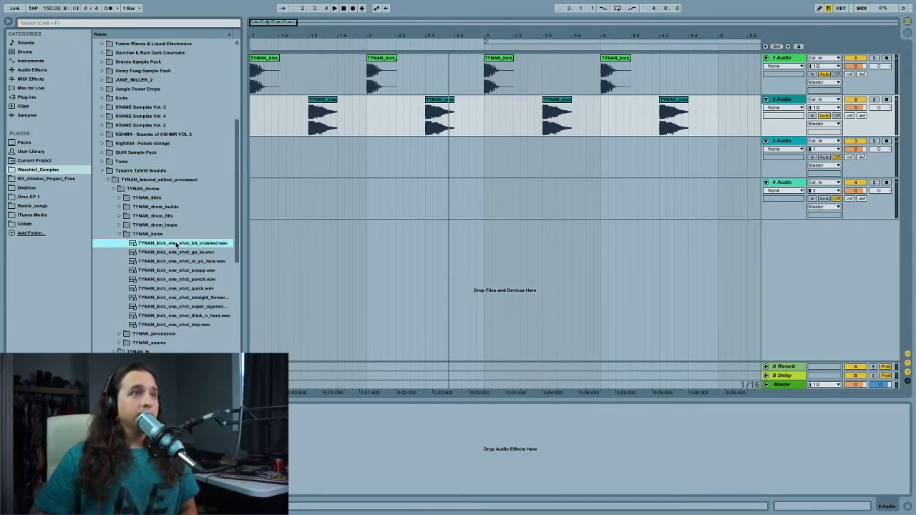
key(Left)
key(Left)
key(Down)
key(Down)
key(Down)
key(Up)
key(Down)
key(Down)
key(Right)
key(Down)
key(Down)
key(Down)
Step: Audition the drop one-shots and place the falling_metal sample at beat 1.3 on track 3
key(Down)
key(Down)
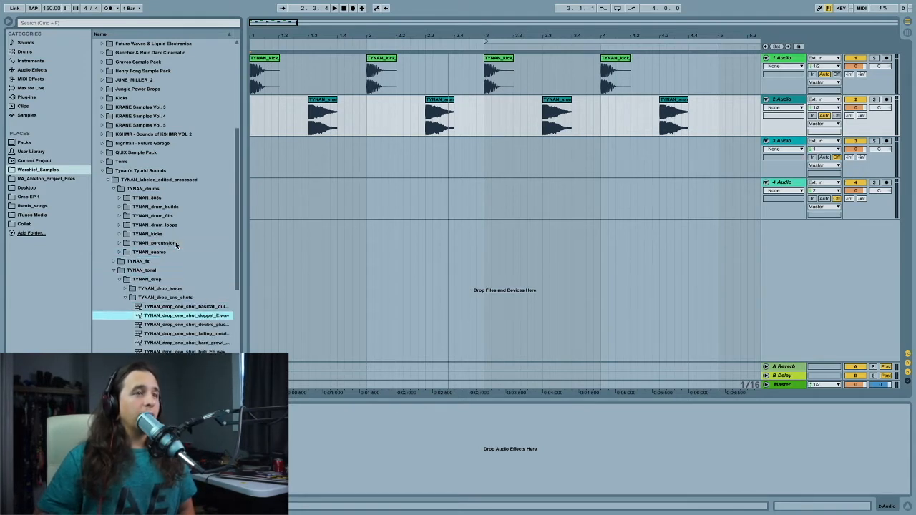
key(Down)
key(Down)
key(Up)
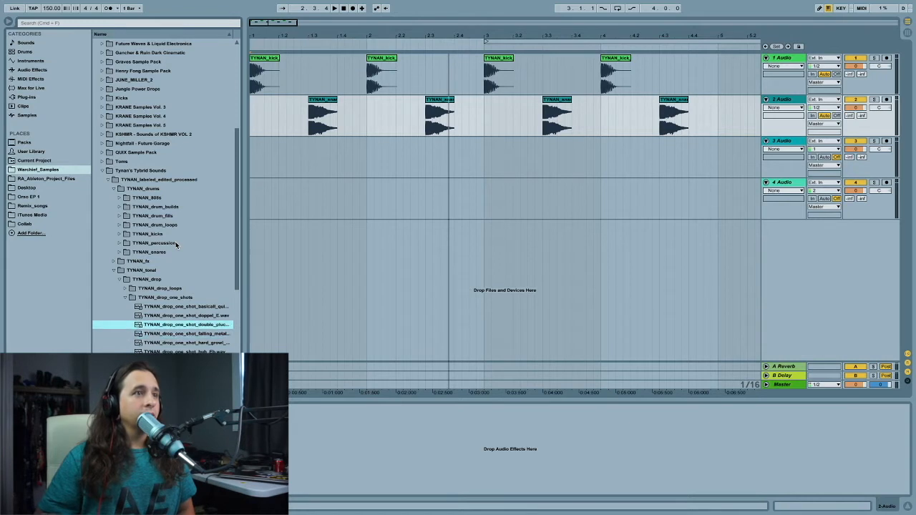
key(Up)
key(Down)
key(Down)
drag(182, 334, 312, 165)
Step: Place the double_pluck drop one-shot at beat 1.4 on track 3, ending at bar 2, and play from beat 1.3
click(186, 344)
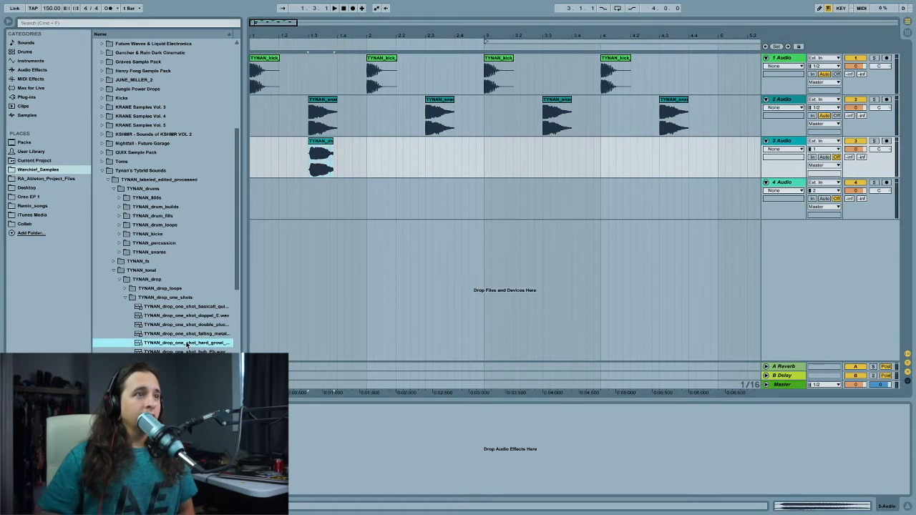
key(Up)
key(Up)
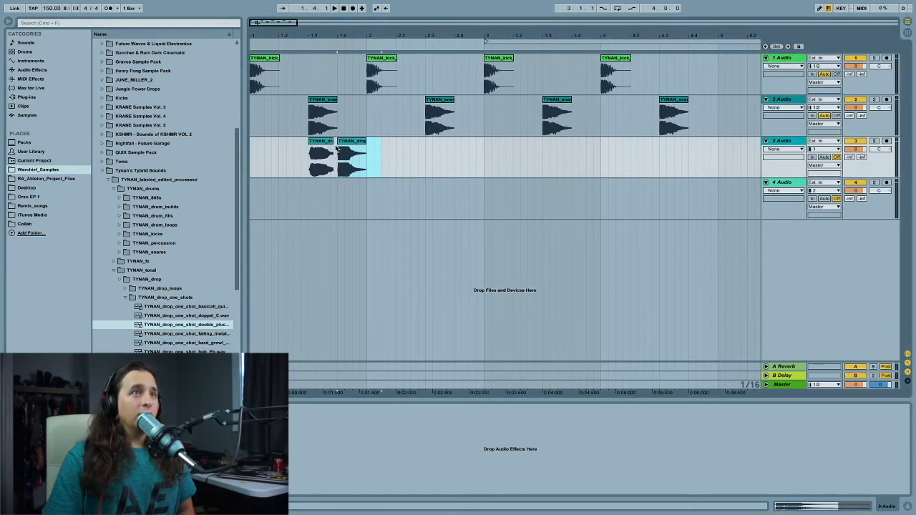
click(311, 162)
key(space)
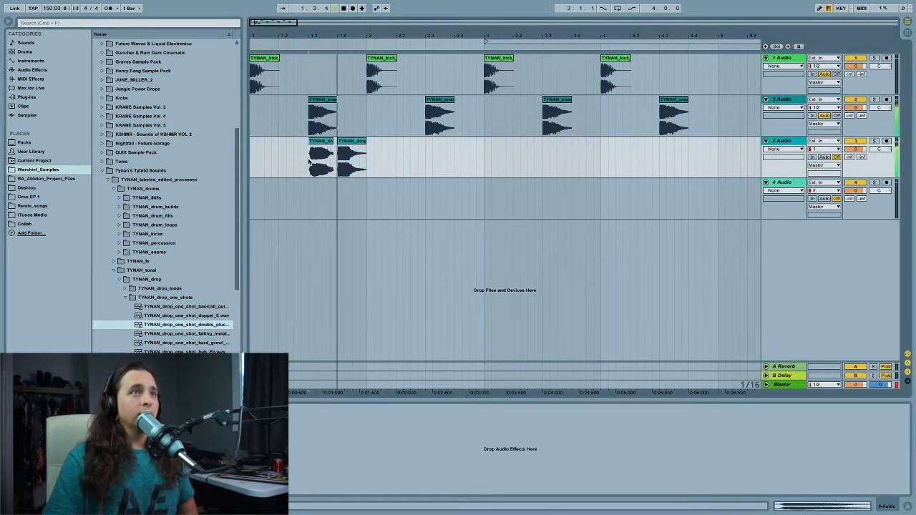
key(space)
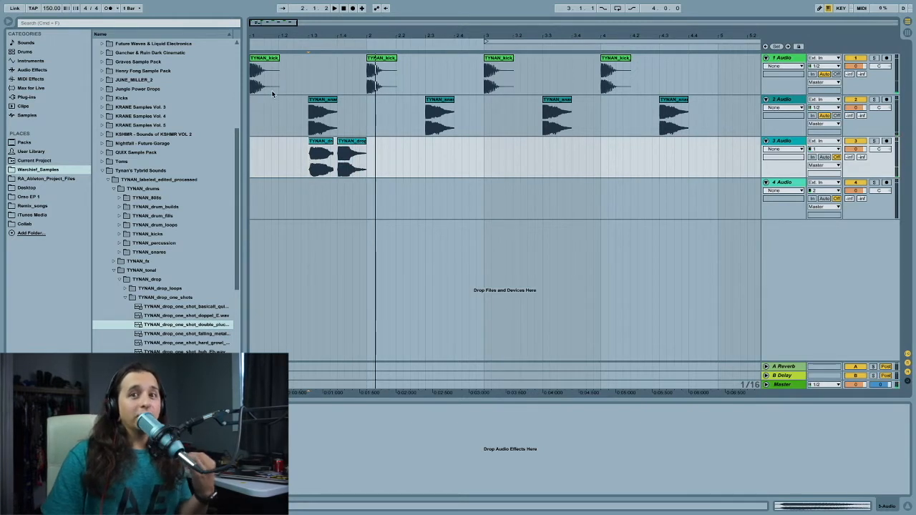
Step: Place the hard_growl one-shot at the start of track 4 and the rusty_scrape one-shot at beat 1.2, trimmed to one beat
click(176, 344)
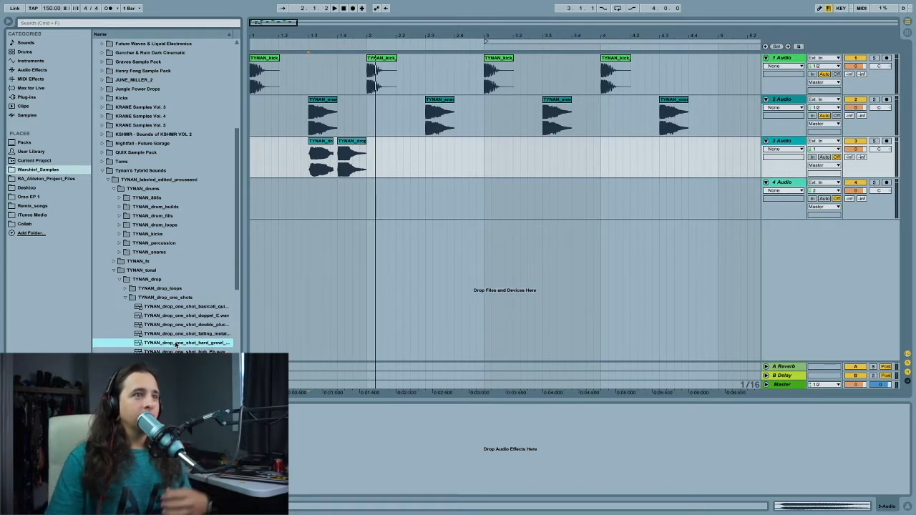
drag(176, 345, 254, 204)
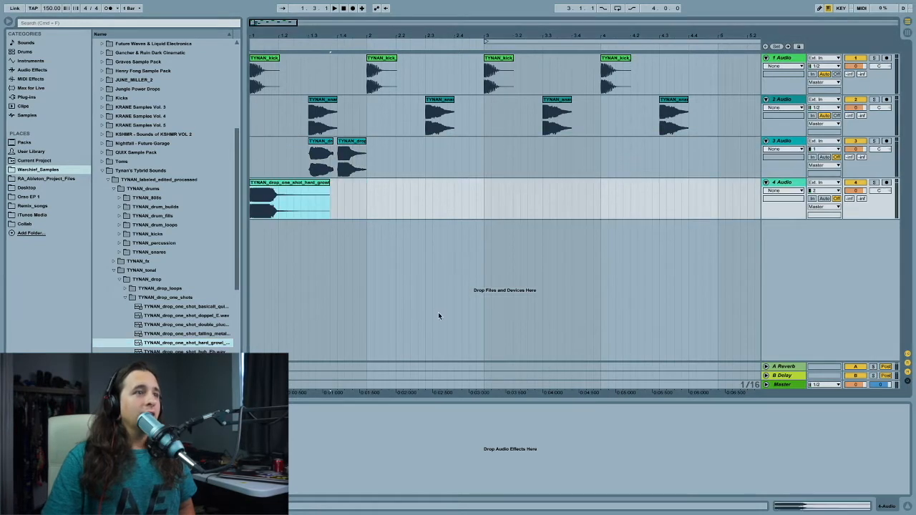
click(186, 370)
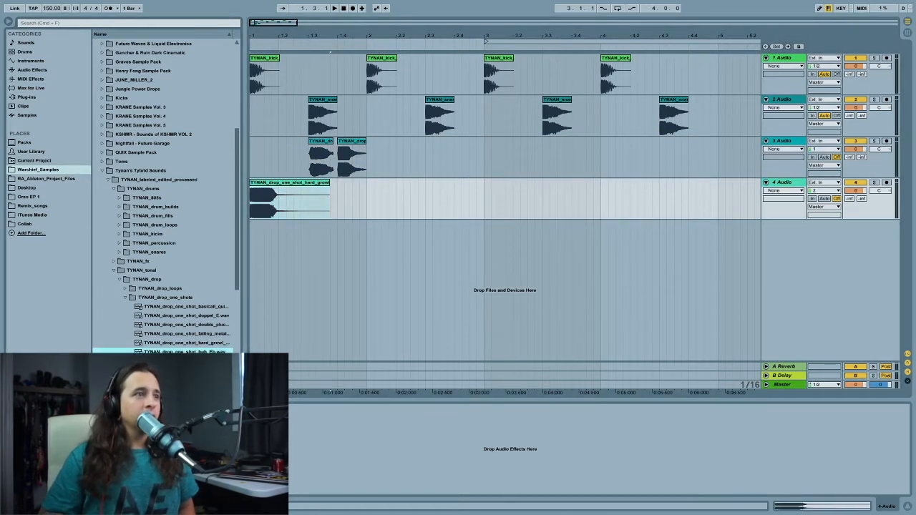
scroll(168, 193, down, 1)
scroll(169, 193, down, 4)
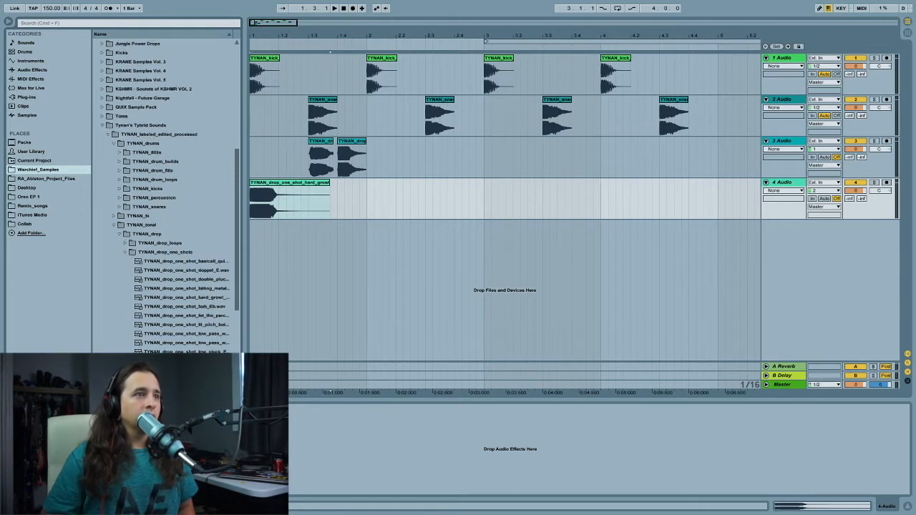
drag(186, 406, 284, 208)
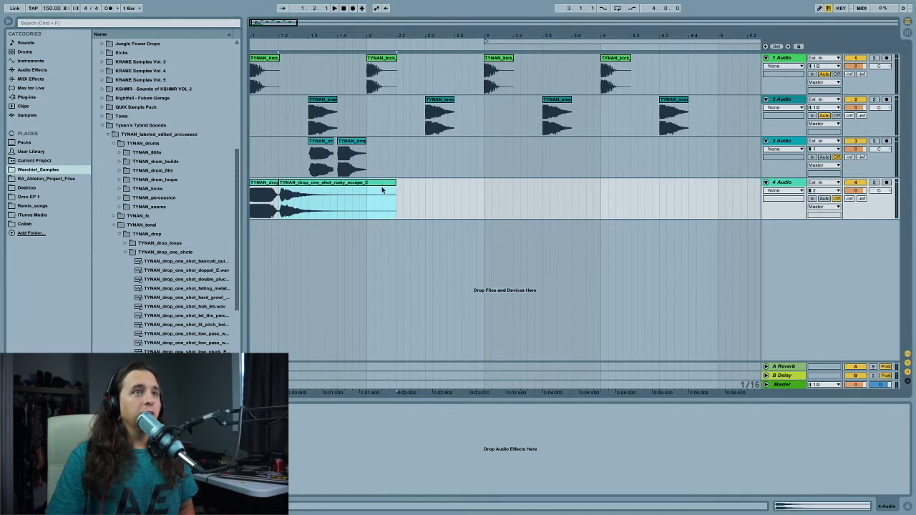
drag(396, 186, 294, 225)
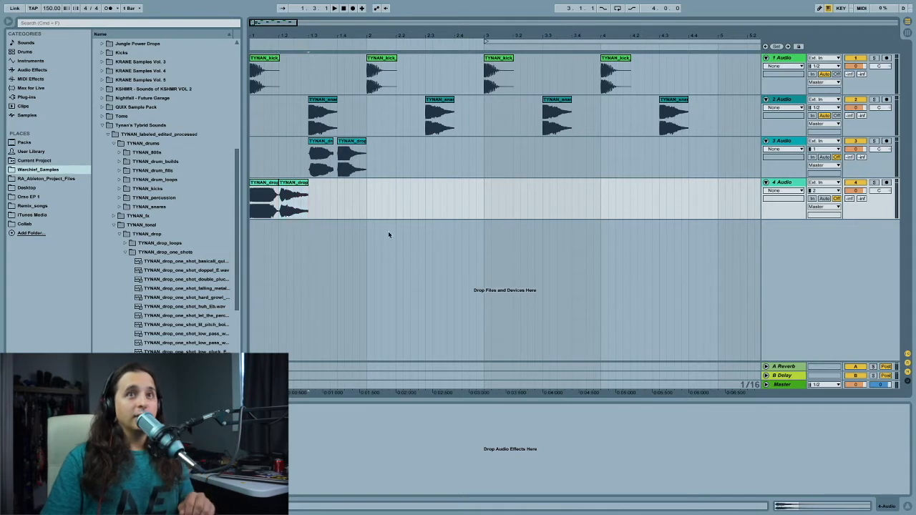
Step: Add two audio tracks, moving the rusty_scrape clip to track 5 and the double_pluck clip to track 6
key(ctrl+t)
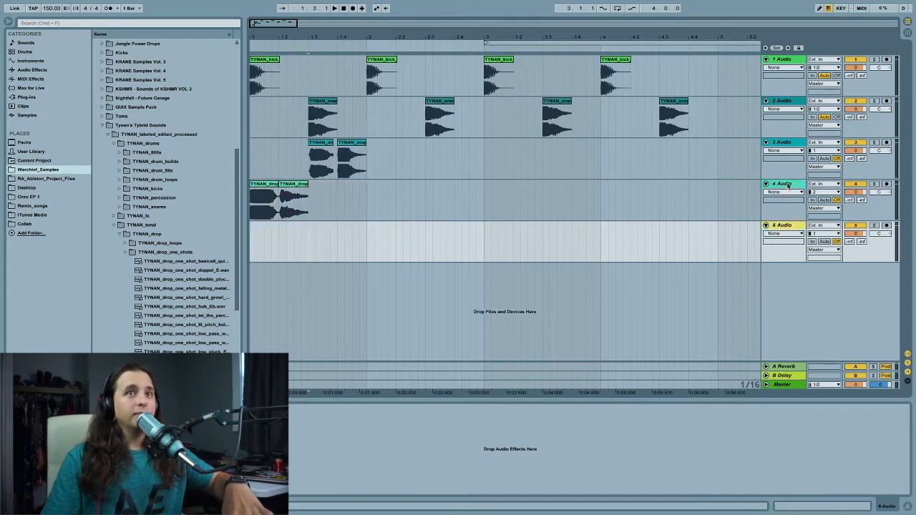
click(291, 188)
drag(293, 186, 295, 229)
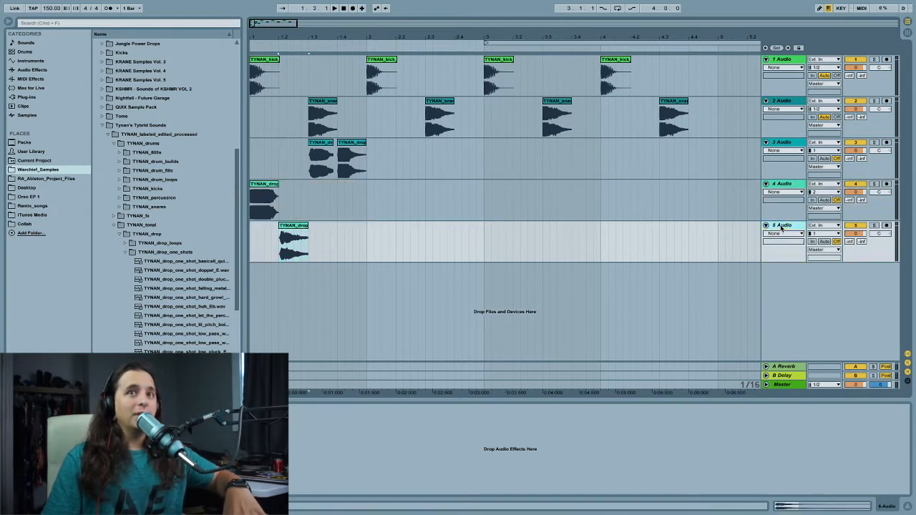
key(super+t)
drag(345, 151, 250, 166)
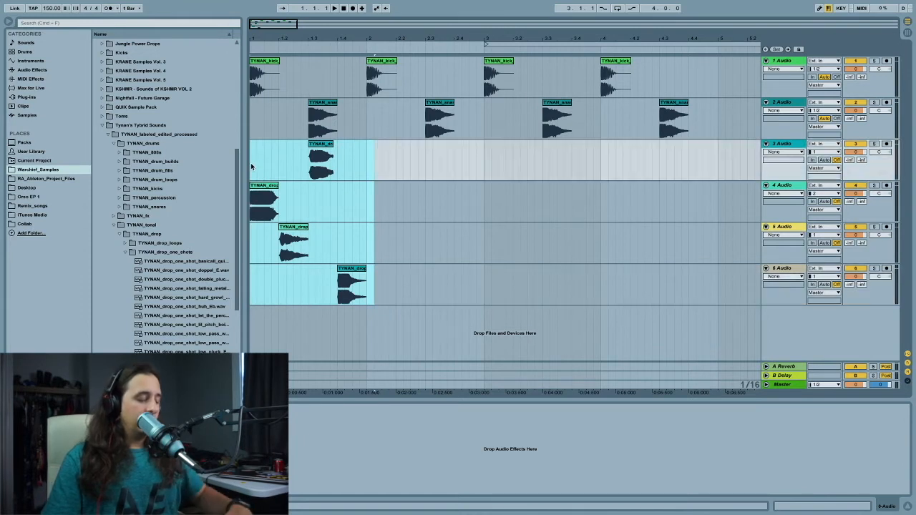
Step: Duplicate the first bar of drop clips on tracks 3 to 6 three times, and play the four-bar loop from the start
key(ctrl+d)
key(ctrl+d)
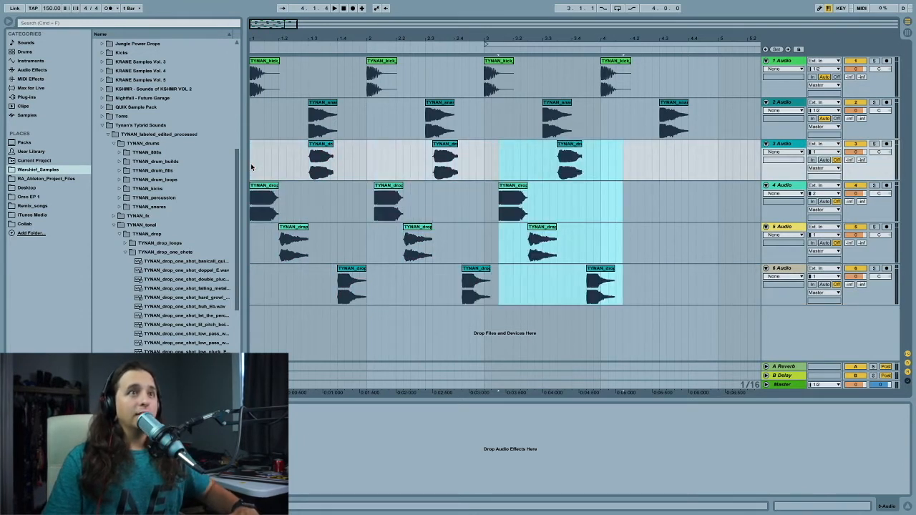
key(ctrl+d)
click(343, 8)
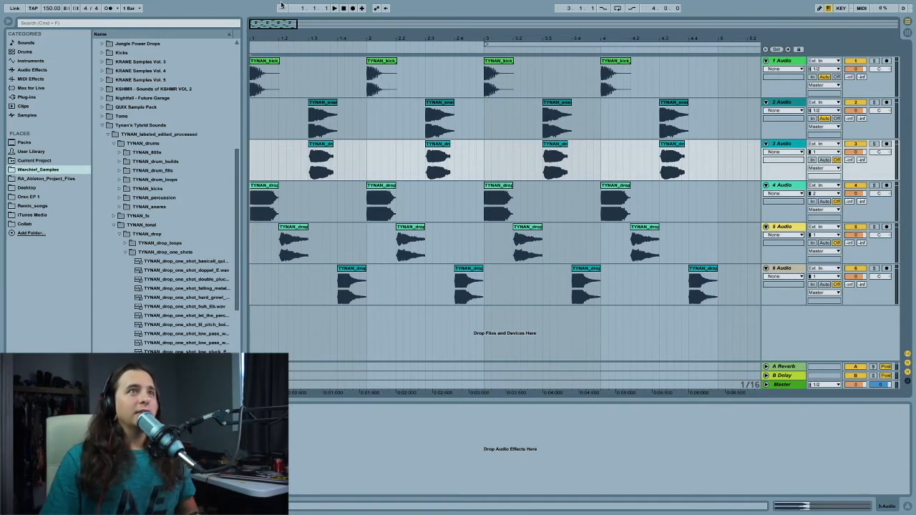
key(space)
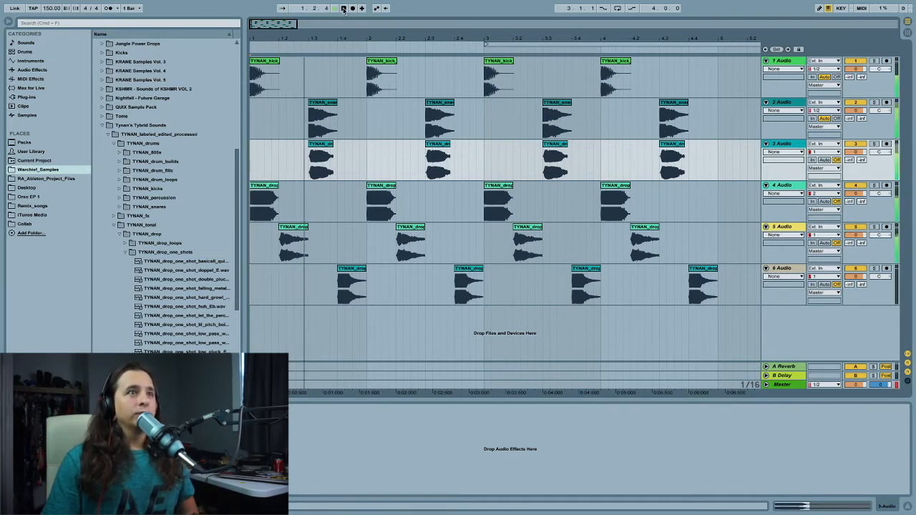
click(343, 9)
Step: Trim the first double_pluck clip on track 6 to half a beat and add a reversed copy directly after it
drag(366, 270, 350, 271)
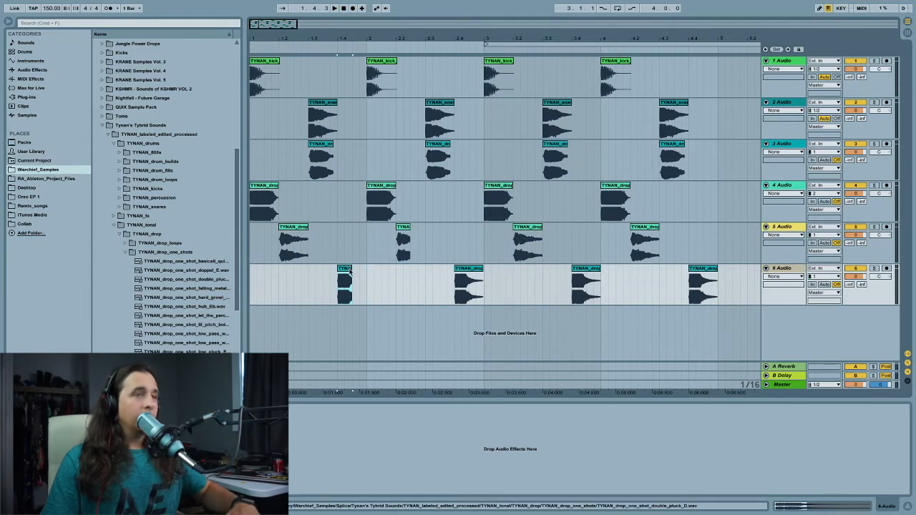
key(super+d)
double_click(363, 271)
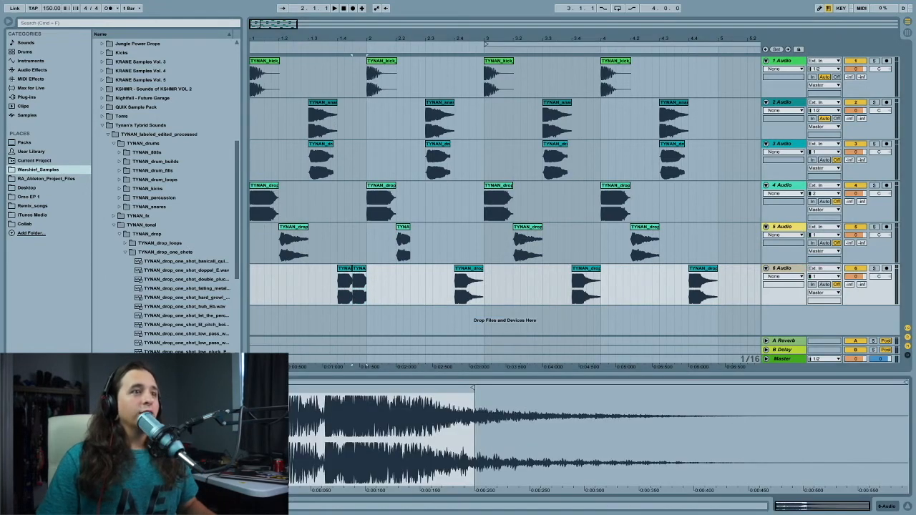
key(r)
click(337, 292)
key(space)
key(space)
Step: Trim the first rusty_scrape clip on track 5 to half a beat, duplicate it directly after, and play from the start
drag(307, 228, 293, 228)
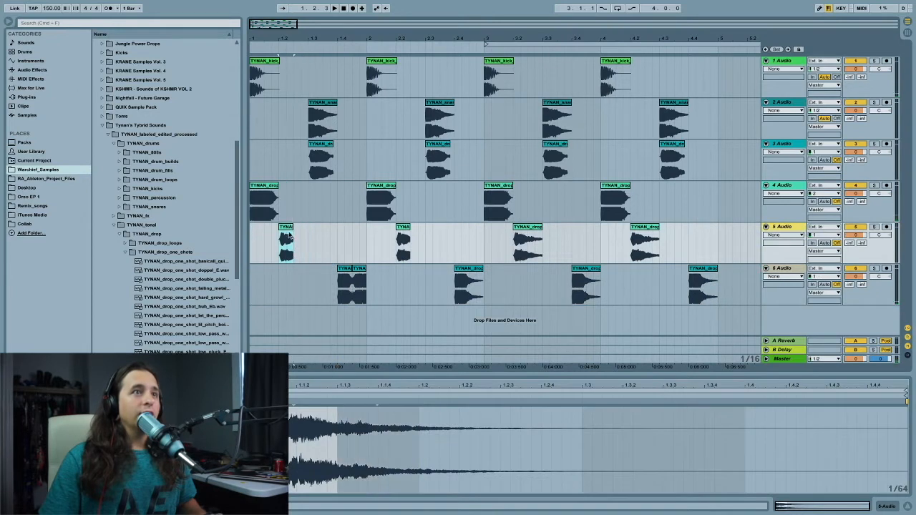
key(ctrl+d)
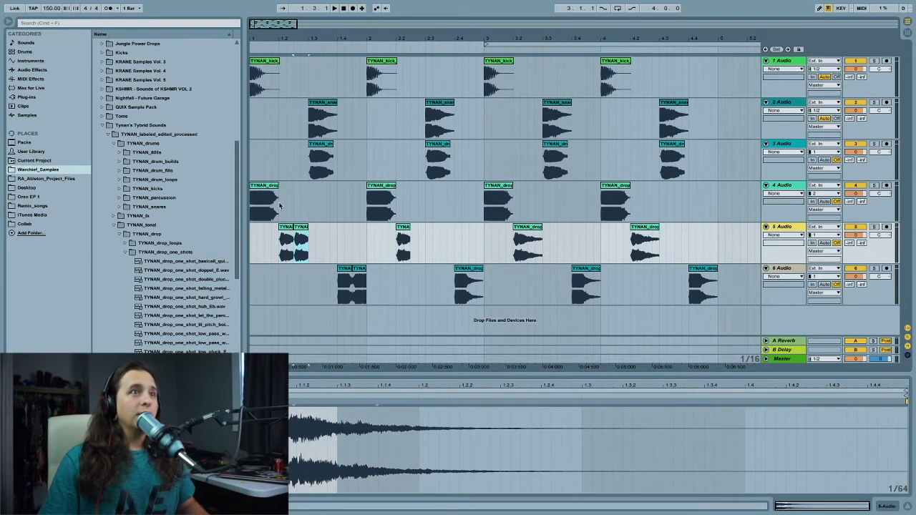
click(252, 212)
key(space)
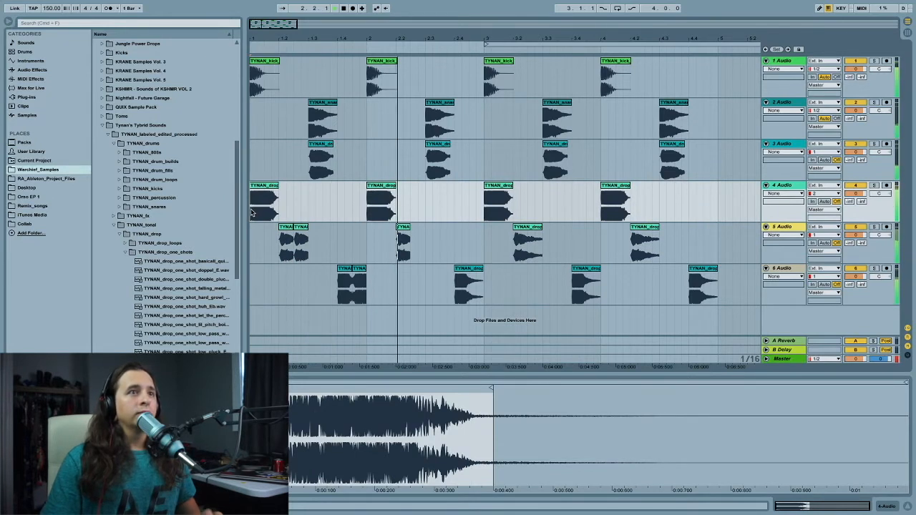
Step: Replace the bar 2 clip on track 4 with the let_the_perc drop one-shot, auditioning the neighbouring samples first
click(389, 187)
key(Delete)
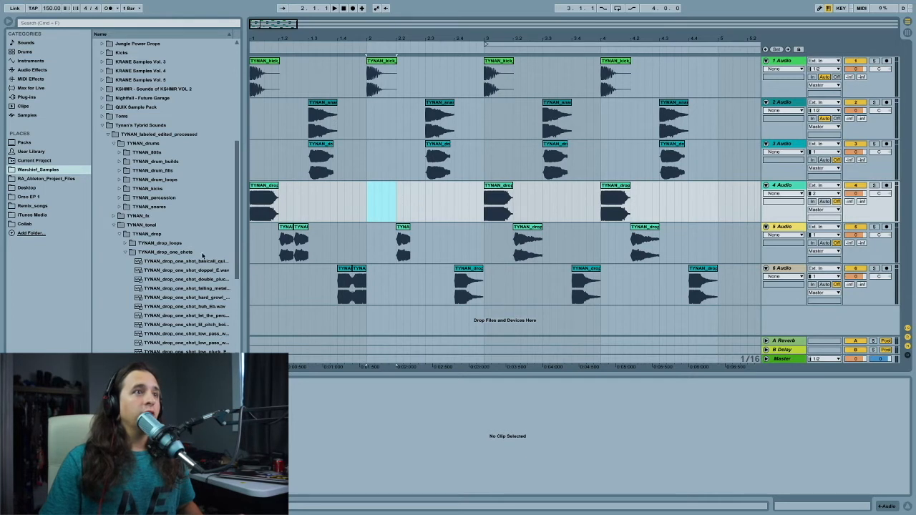
click(161, 287)
key(Up)
key(Up)
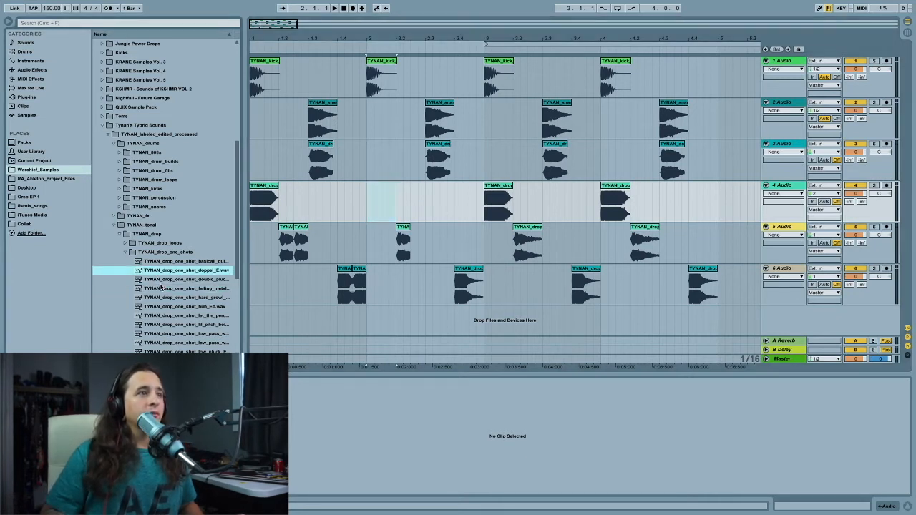
key(Down)
key(Down)
key(Down)
key(Down)
key(Down)
key(Down)
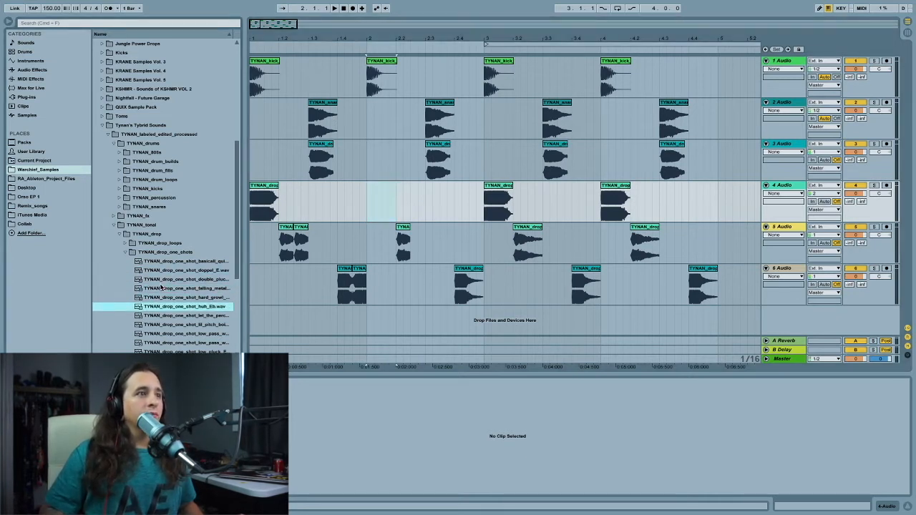
key(Up)
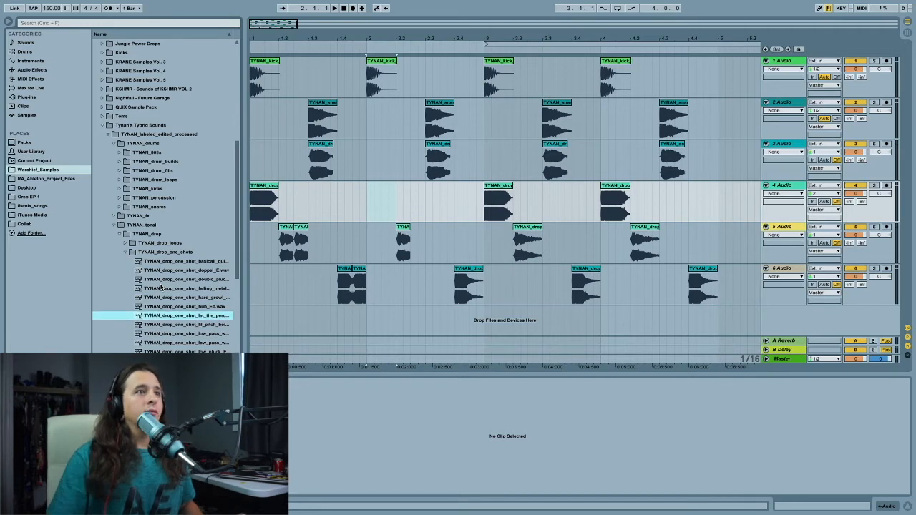
mouse_move(141, 318)
mouse_down()
mouse_move(372, 191)
mouse_move(425, 188)
mouse_up()
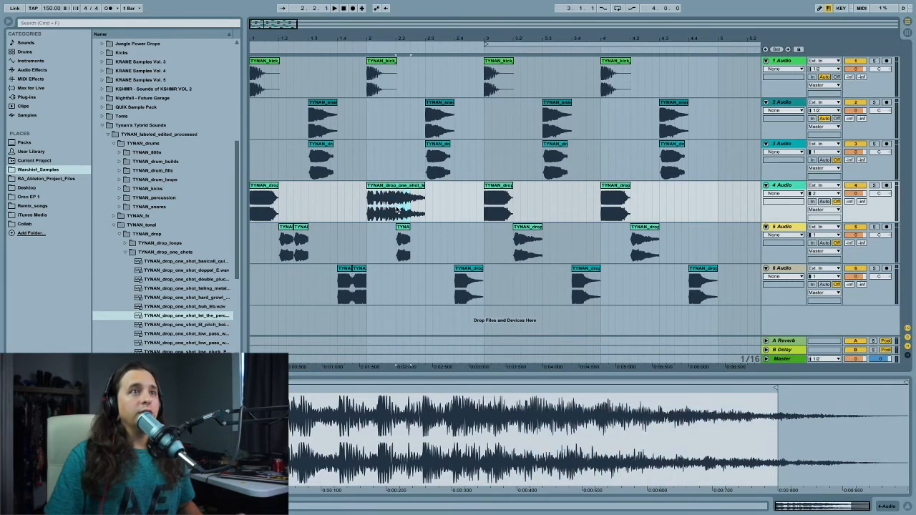
Step: Cut the half beat from 2.2 out of the let_the_perc clip on track 4, ending it at 2.3, and play it back
drag(402, 189, 417, 189)
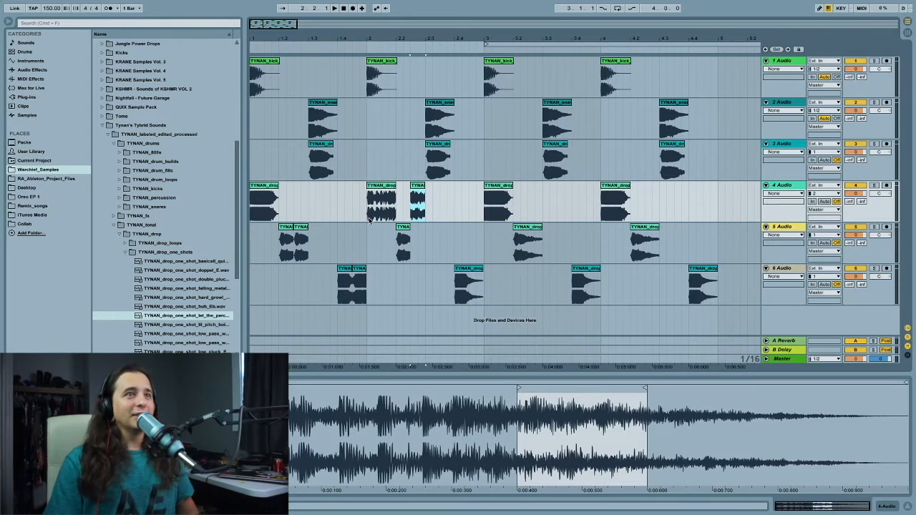
key(space)
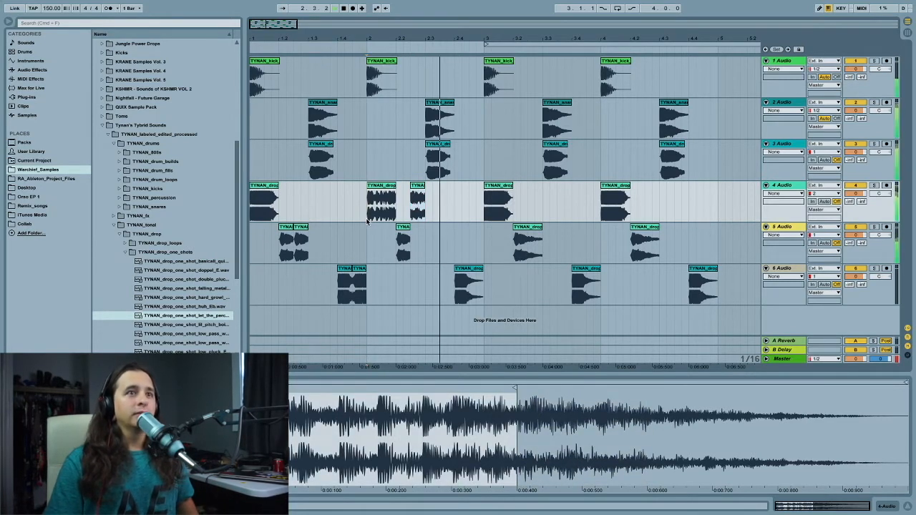
key(space)
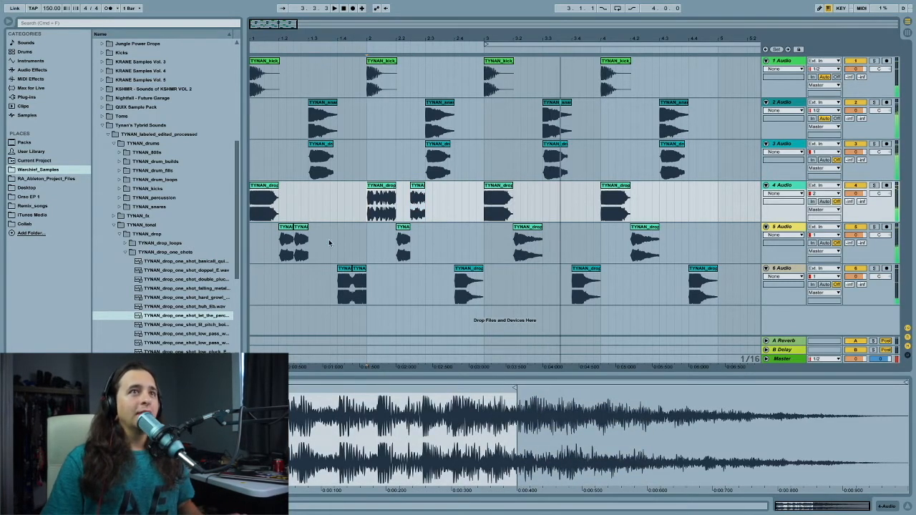
Step: Trim the first falling_metal clip on track 3 to half a beat and add a reversed copy directly after it
scroll(418, 160, down, 1)
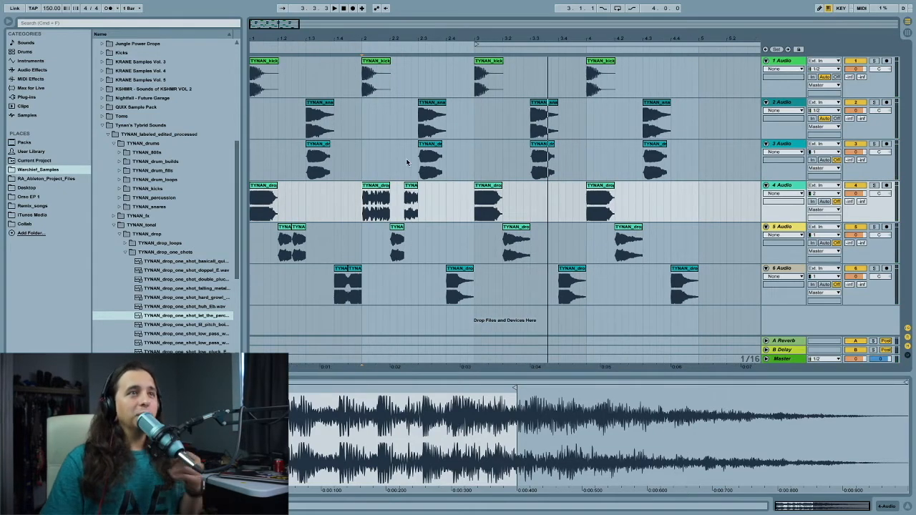
click(312, 146)
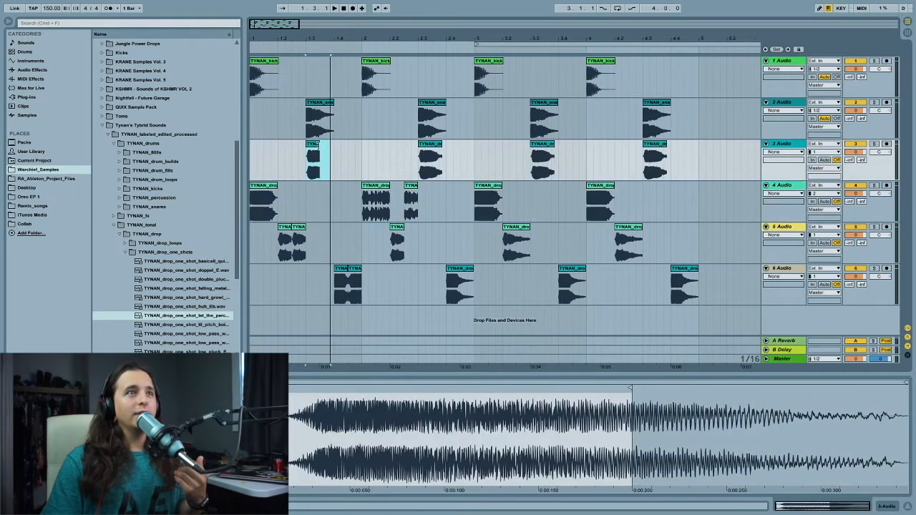
drag(315, 146, 319, 146)
click(316, 145)
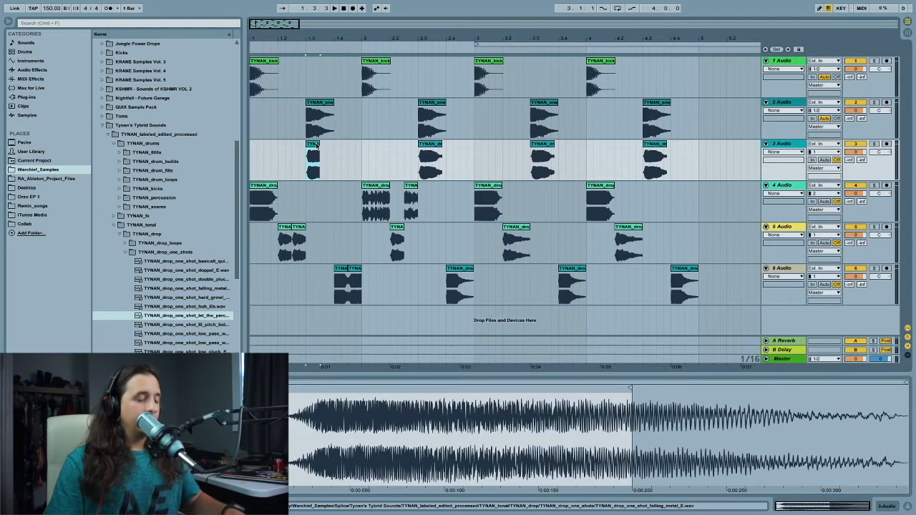
key(super+d)
key(r)
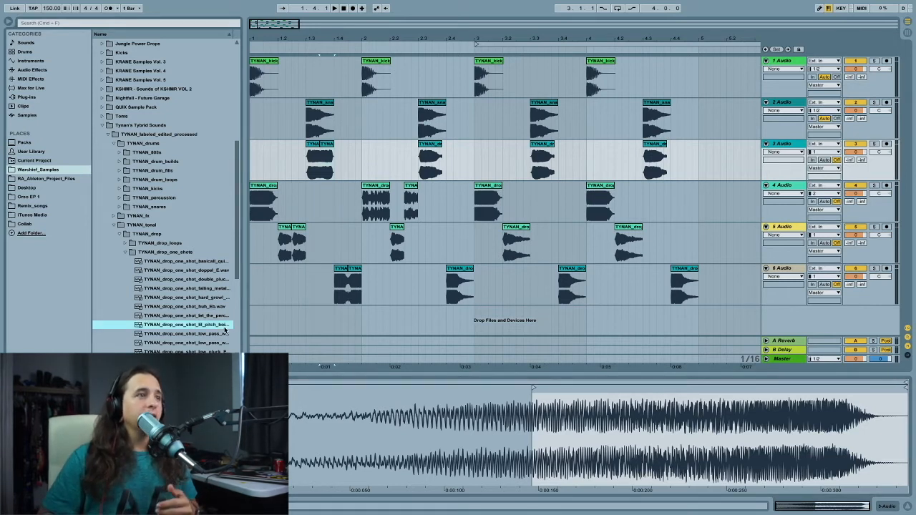
Step: Audition more drop one-shots and place tonal_percussion_Eb on a new track 7 at 2.3, trimmed to half a beat
key(Down)
key(Down)
key(Down)
key(Down)
key(Down)
key(Down)
key(Down)
key(Down)
key(Down)
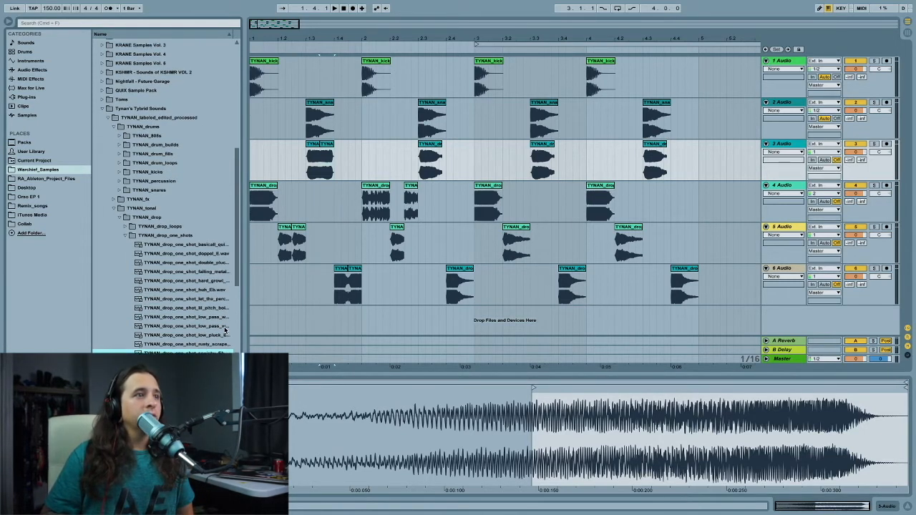
key(Down)
key(Down)
key(Down)
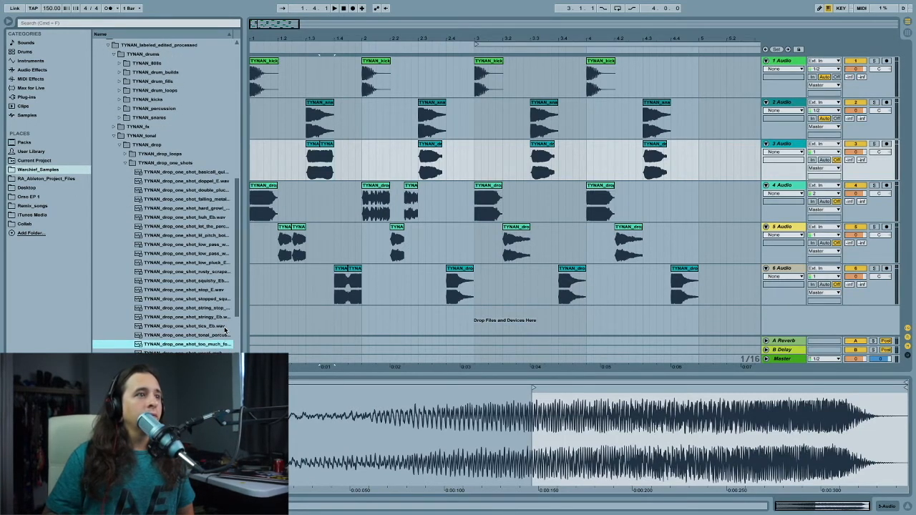
key(Up)
mouse_move(180, 337)
mouse_down()
mouse_move(440, 302)
mouse_move(427, 312)
mouse_up()
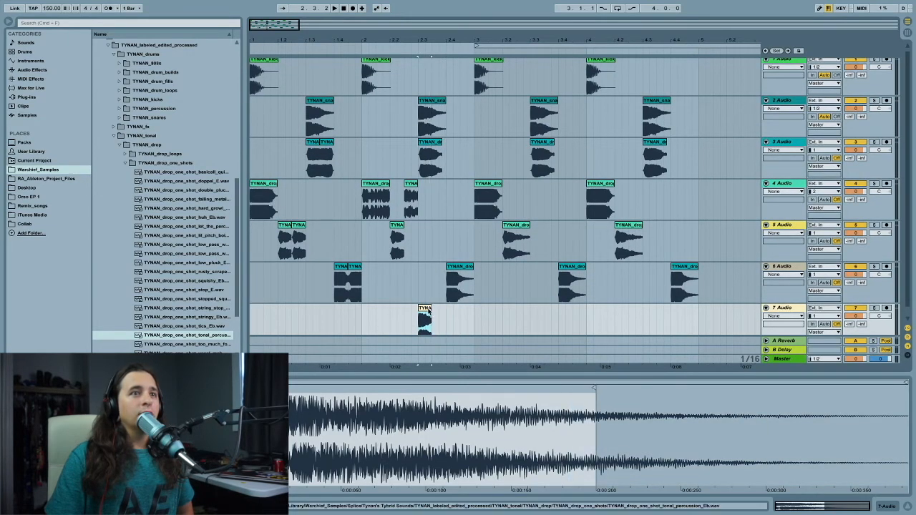
Step: Add a reversed copy directly after the tonal_percussion clip on track 7, and copy the pair to 4.3
key(super+d)
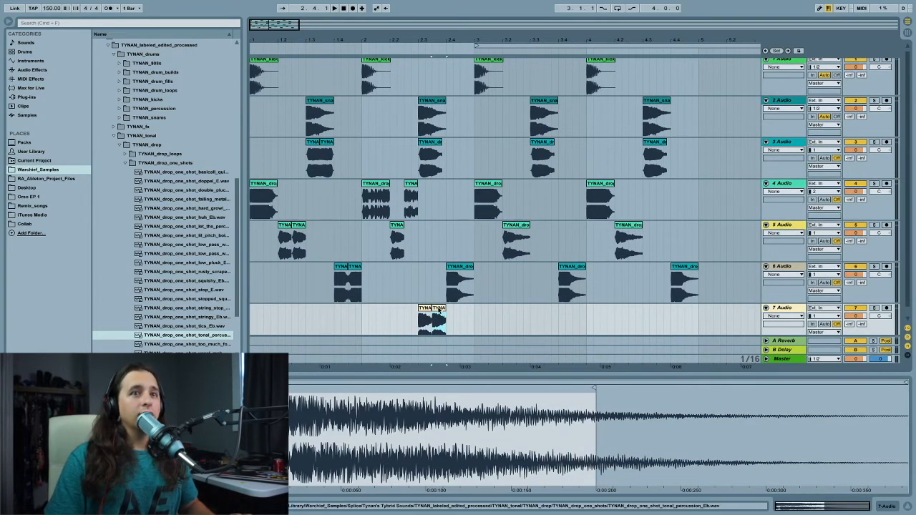
scroll(440, 311, down, 1)
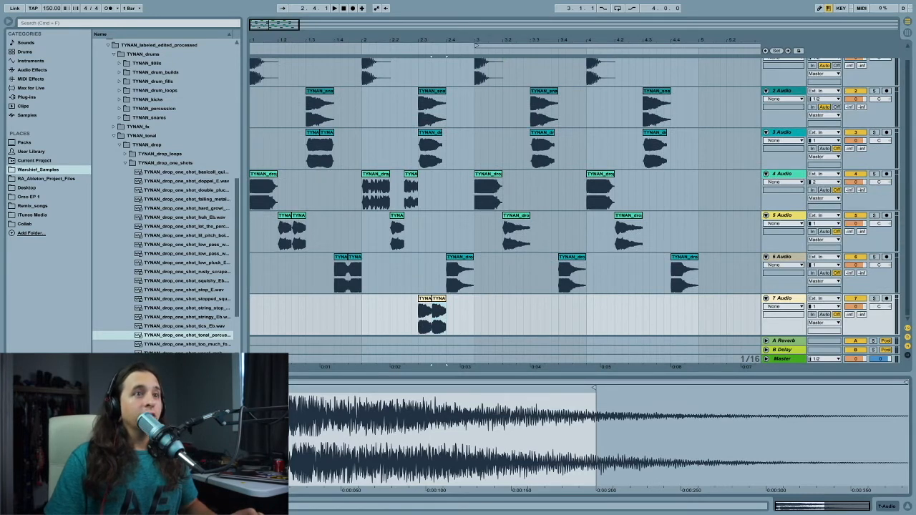
key(r)
shift+click(427, 299)
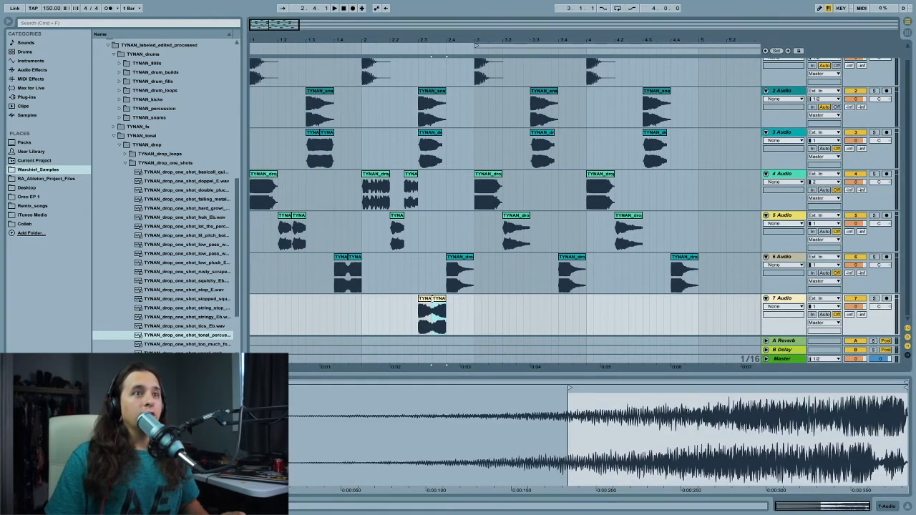
drag(429, 300, 656, 304)
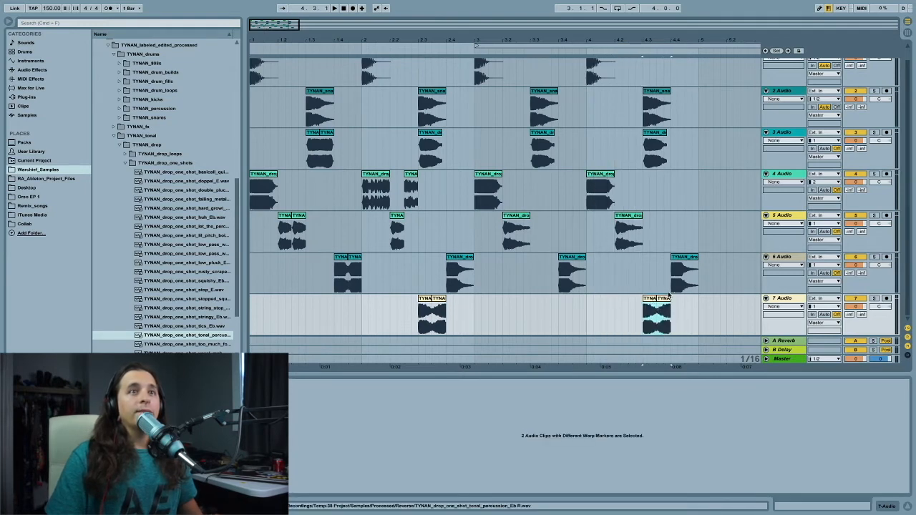
Step: Delete the falling_metal clips at 2.3 and 4.3 on track 3, and play the arrangement
click(661, 135)
key(Delete)
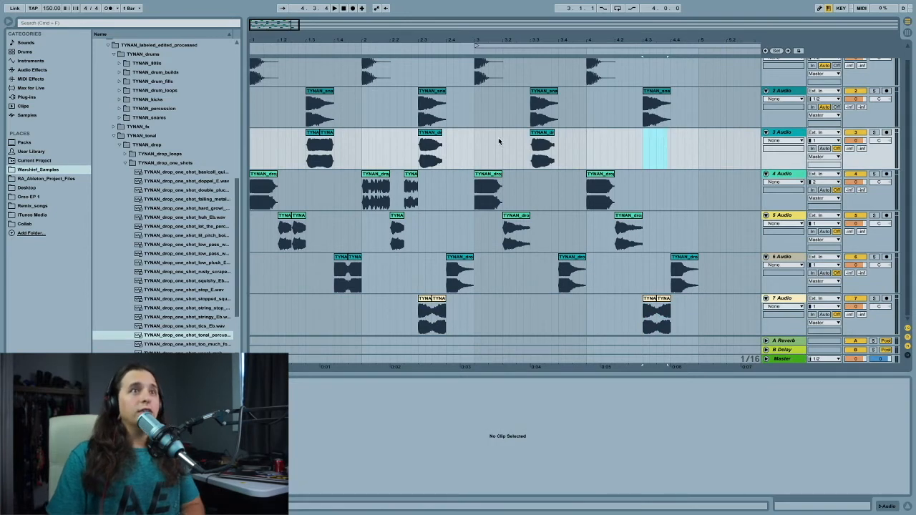
click(429, 134)
key(Delete)
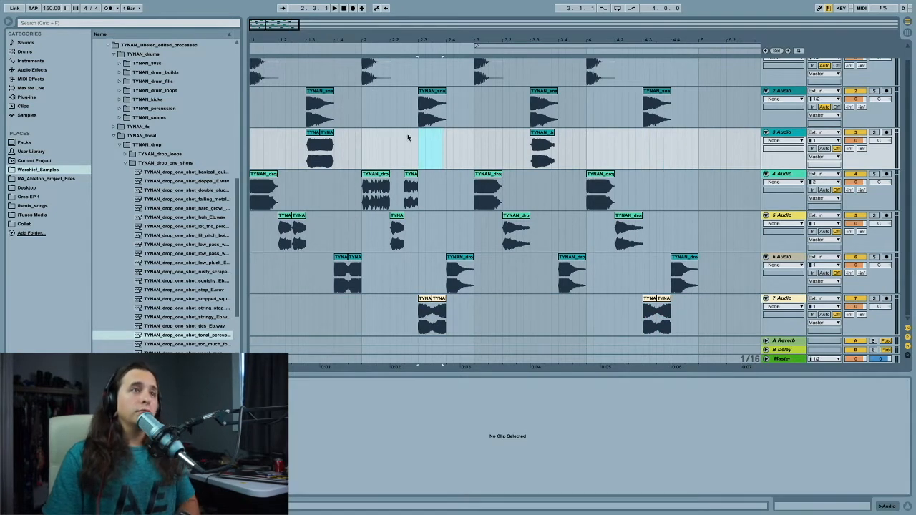
click(335, 9)
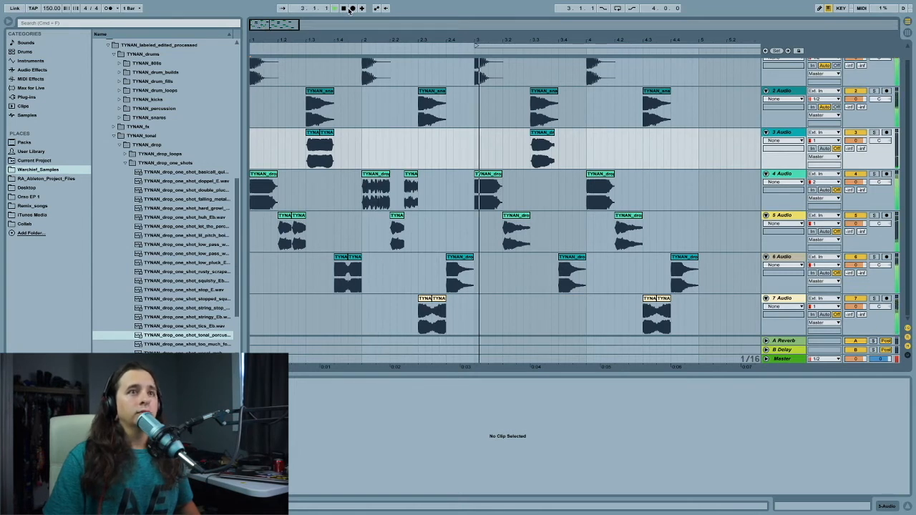
click(344, 7)
Step: Replace bars 3 and 4 on all seven tracks with a duplicate of bars 1 and 2
drag(685, 318, 476, 72)
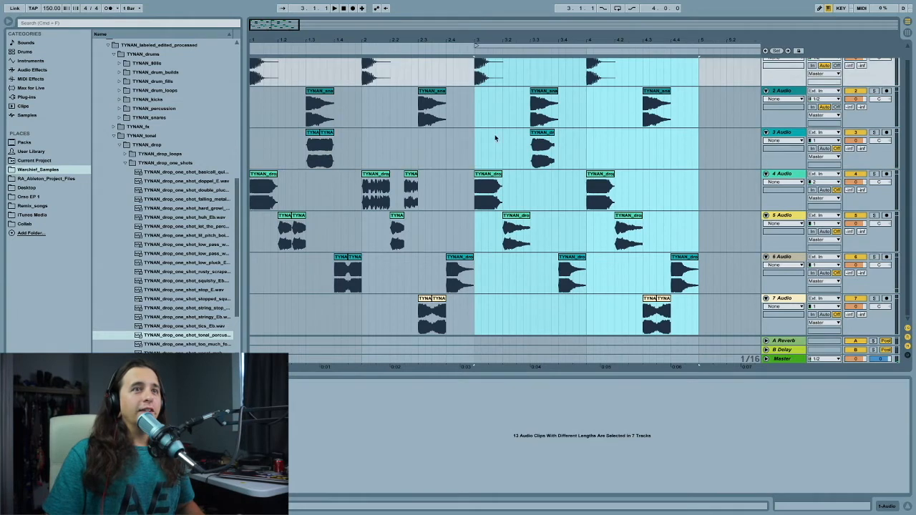
key(Delete)
drag(477, 312, 247, 65)
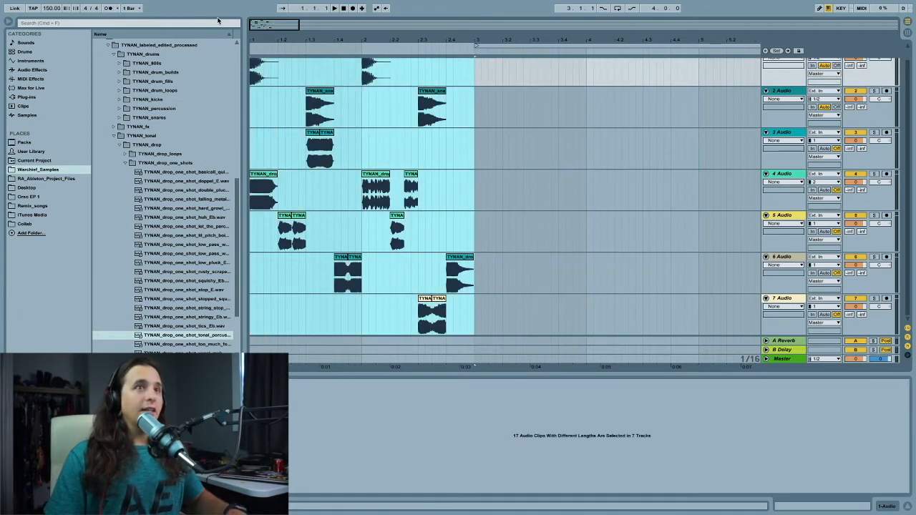
key(ctrl+d)
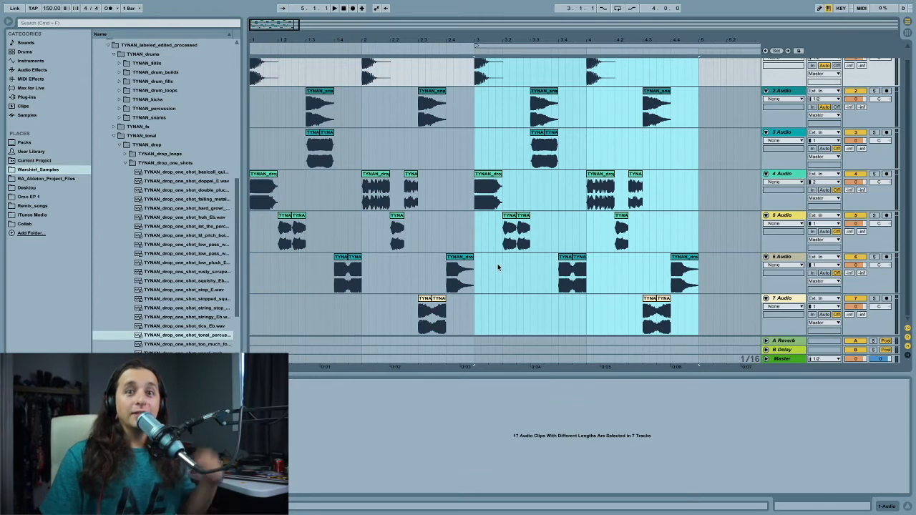
Step: Add an audio track below the snare, search the samples for hats, and place JM_Hat_03.wav half a beat into bar 1, half a beat long
scroll(552, 299, up, 1)
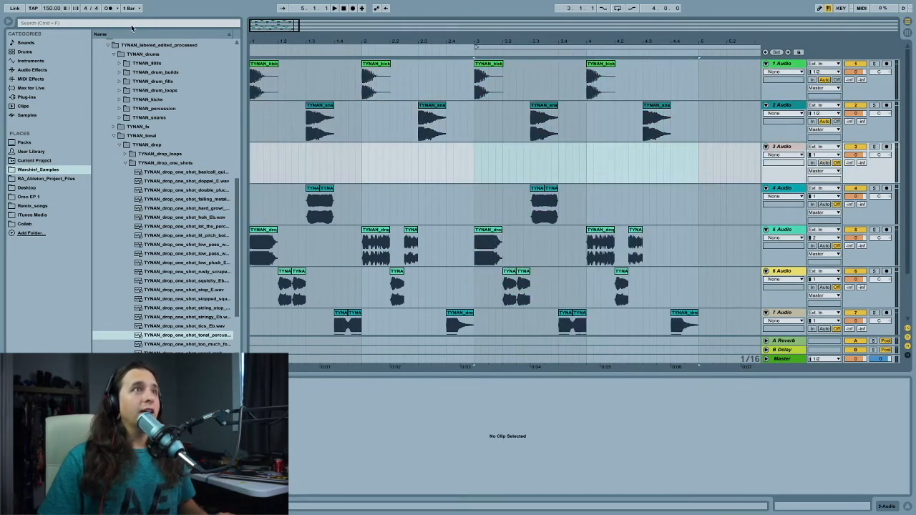
key(Down)
key(Down)
key(Down)
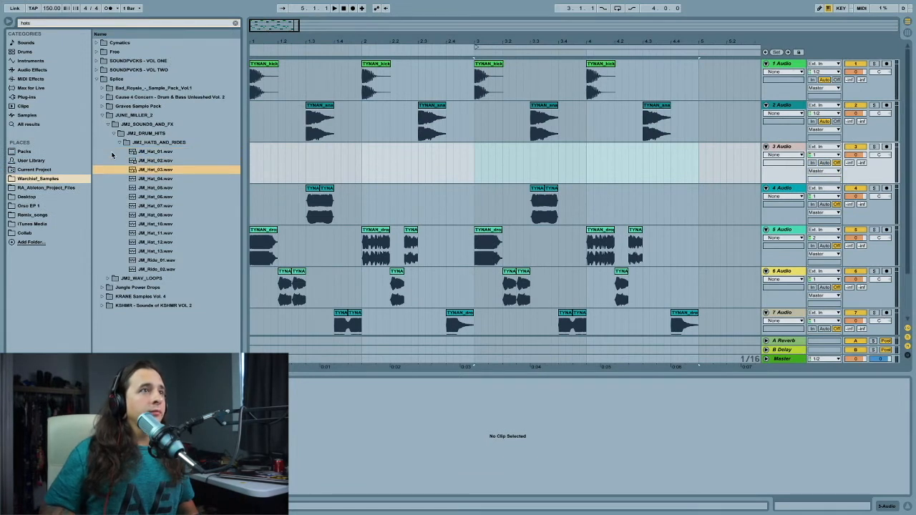
drag(154, 169, 266, 160)
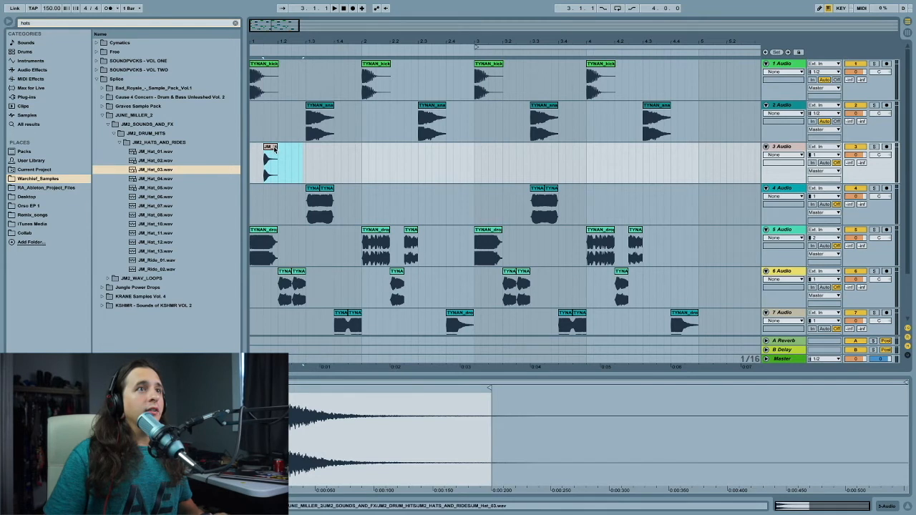
Step: Repeat the hat clip every half beat to the end of bar 1, leaving the snare position at 1.3 empty
click(274, 148)
key(ctrl+d)
key(ctrl+d)
key(ctrl+d)
key(ctrl+d)
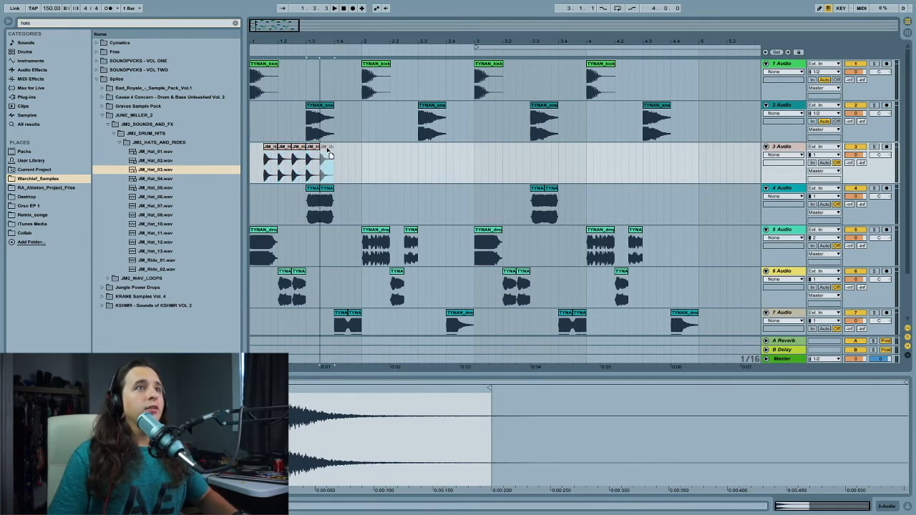
key(ctrl+d)
key(ctrl+d)
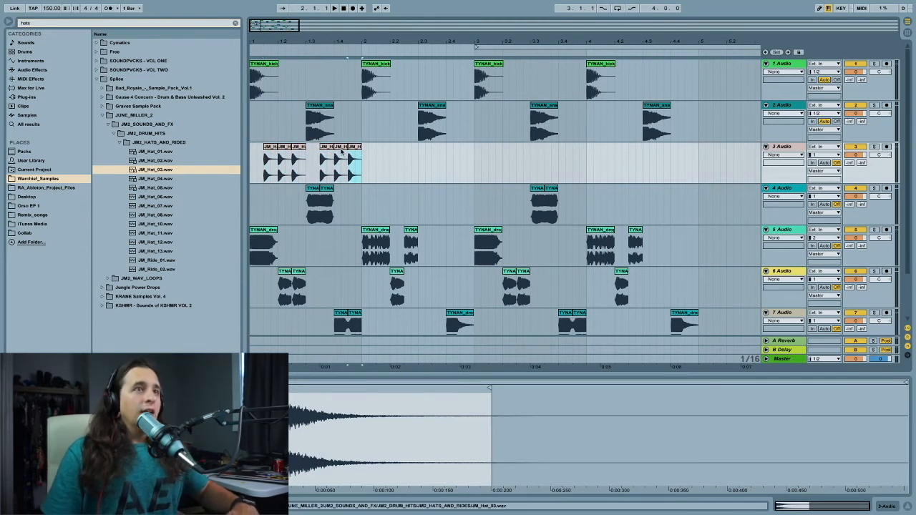
key(ctrl+d)
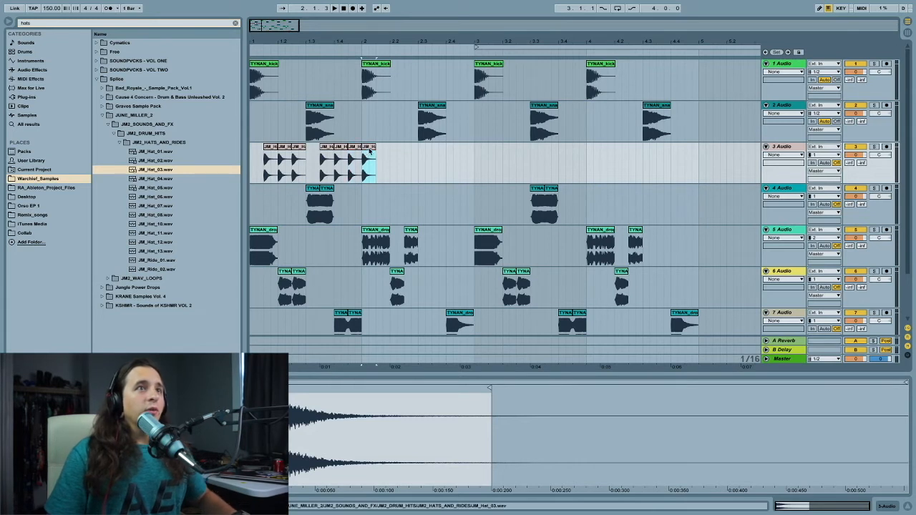
key(Delete)
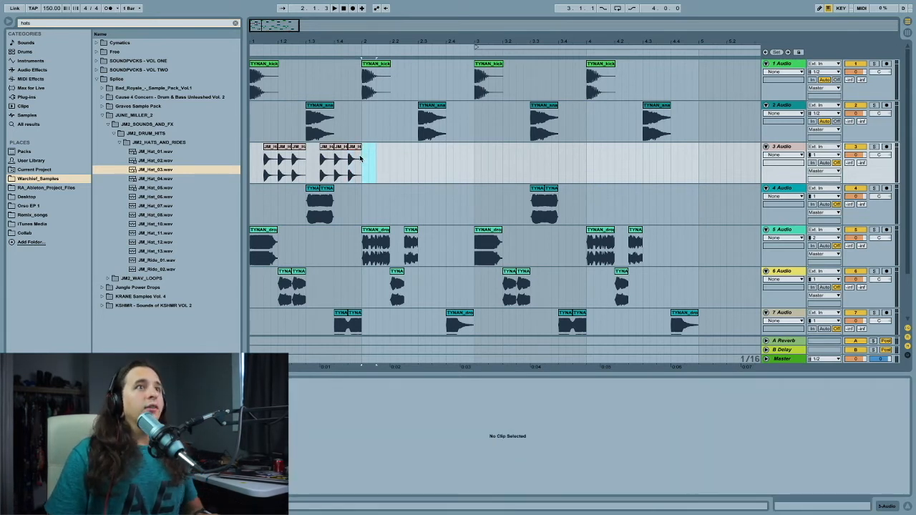
Step: Duplicate the one-bar hat pattern through bar 4 and group the drop one-shot tracks below it
click(347, 159)
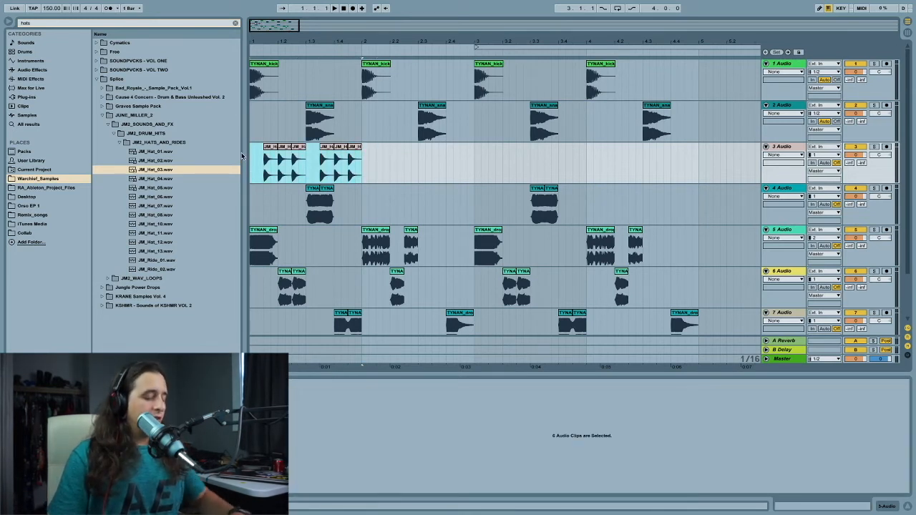
key(ctrl+d)
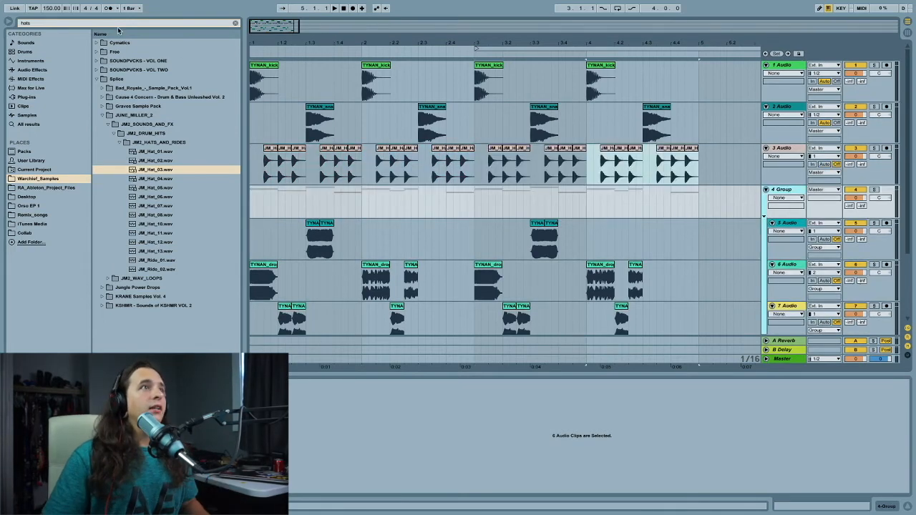
Step: Search the audio effects for the stock Compressor and add it to the group of drop one-shot tracks
click(122, 24)
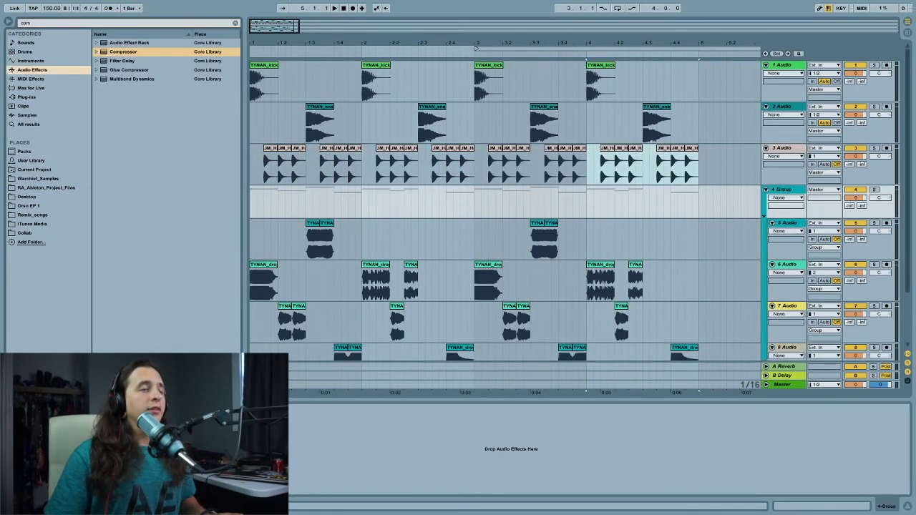
key(Return)
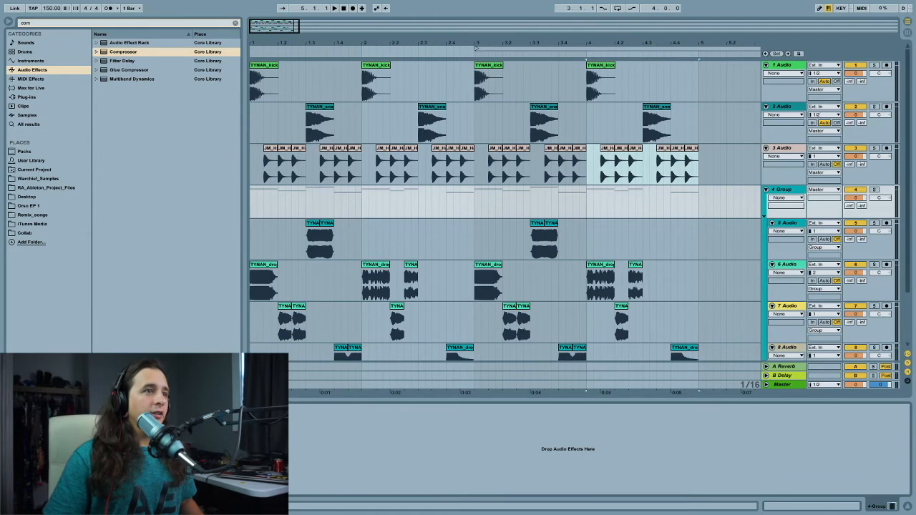
Step: Group the kick, snare and hat tracks together and name the group Drums
click(787, 69)
shift+click(790, 149)
key(super+g)
key(super+r)
text(Dr)
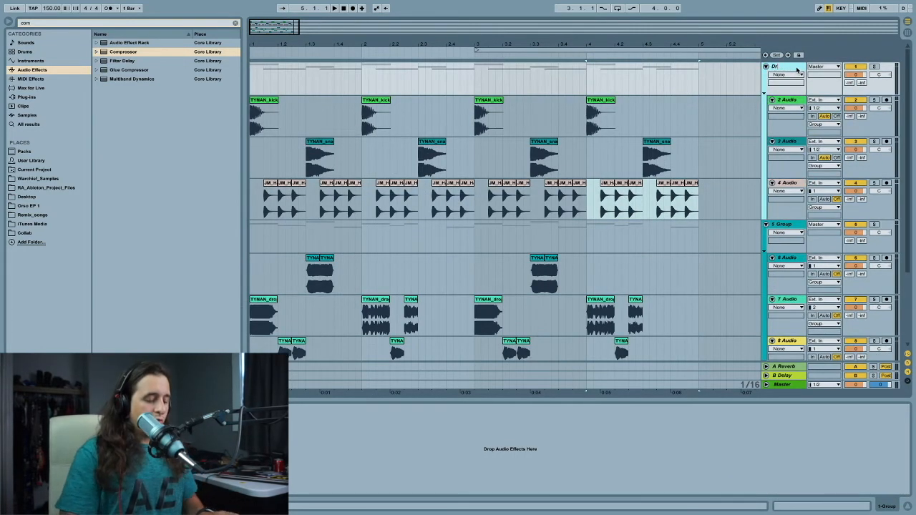
text(ums)
Step: Rename the drop one-shot group as Bass and adjust the Compressor on it
click(774, 224)
key(super+r)
text(Bass)
key(Return)
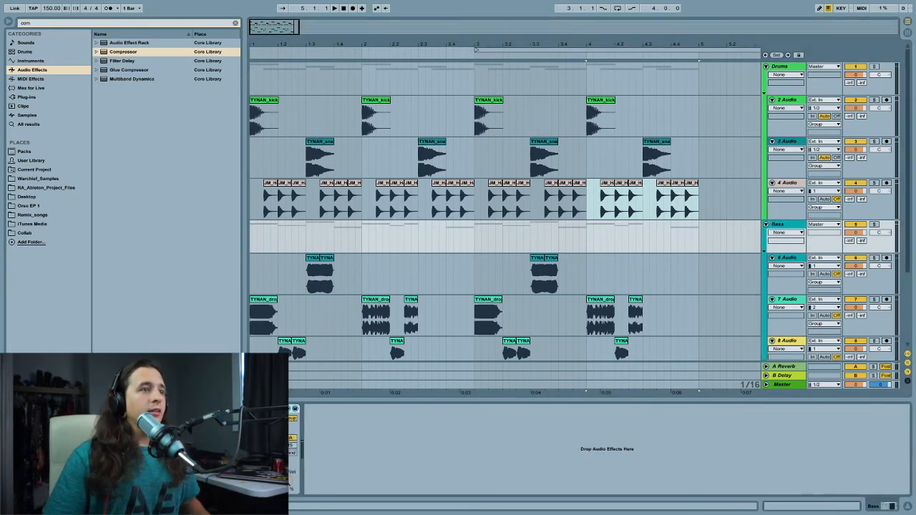
click(27, 418)
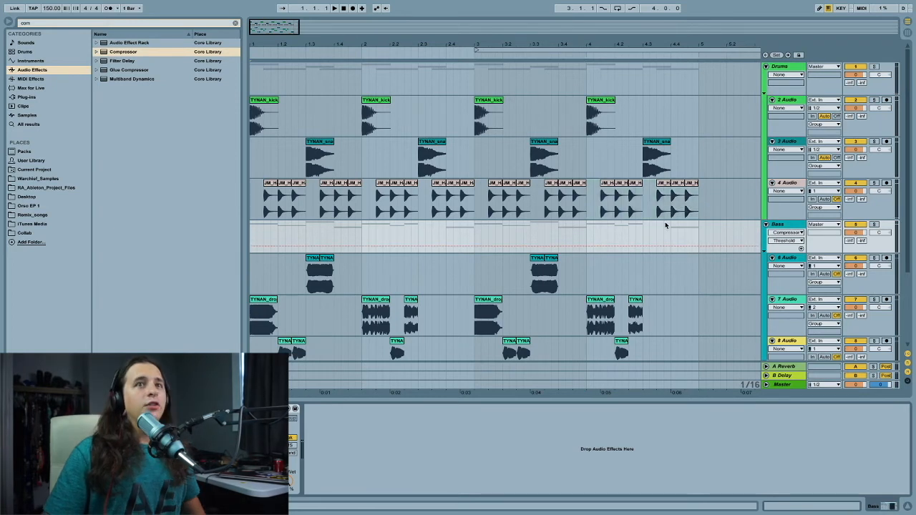
Step: Move the hat track out of the Drums group to the end of the track list, and include track 9 Audio in the Bass group
click(789, 187)
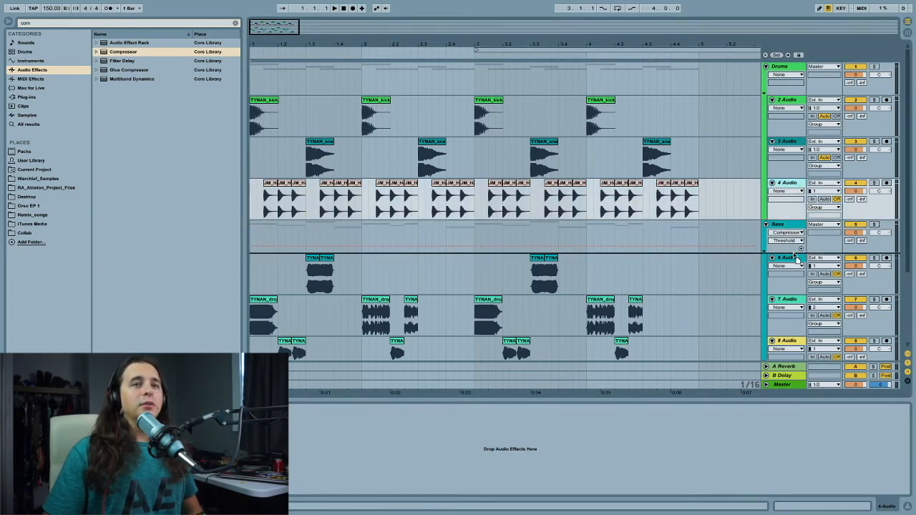
drag(793, 252, 752, 248)
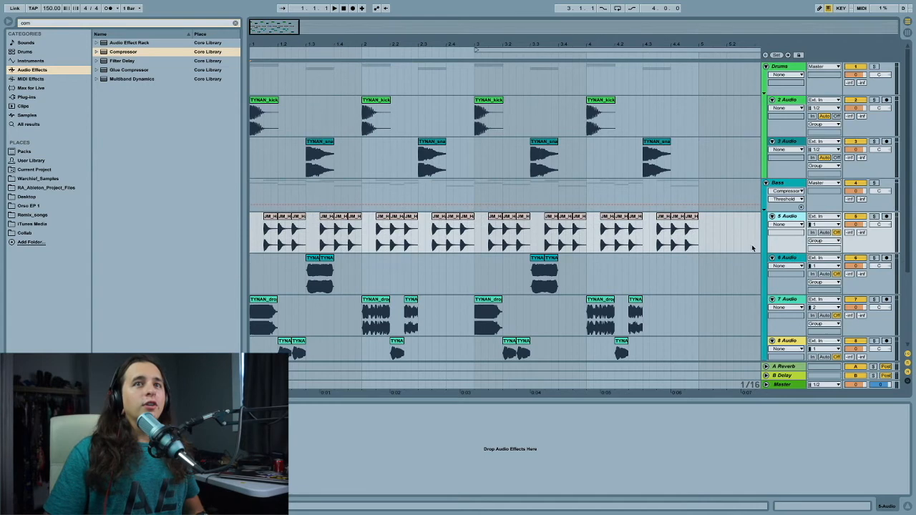
scroll(777, 217, down, 3)
drag(788, 121, 785, 355)
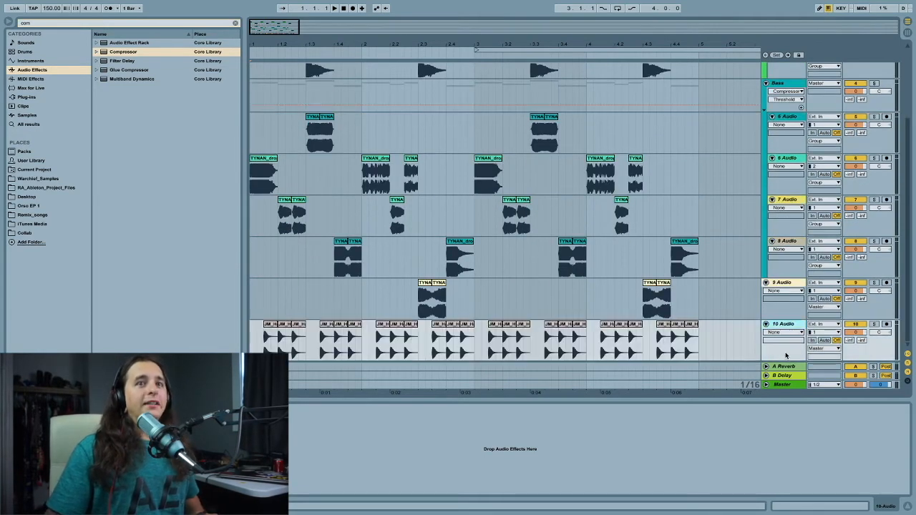
click(782, 282)
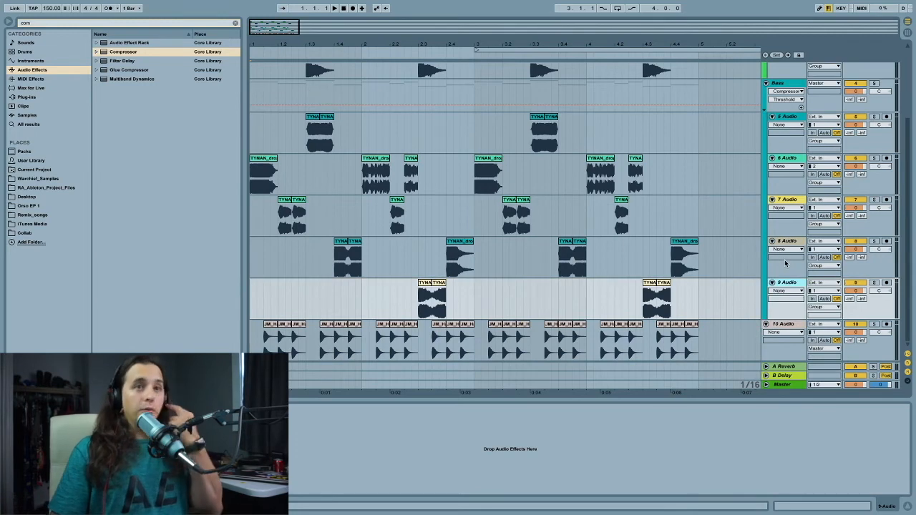
scroll(591, 300, up, 3)
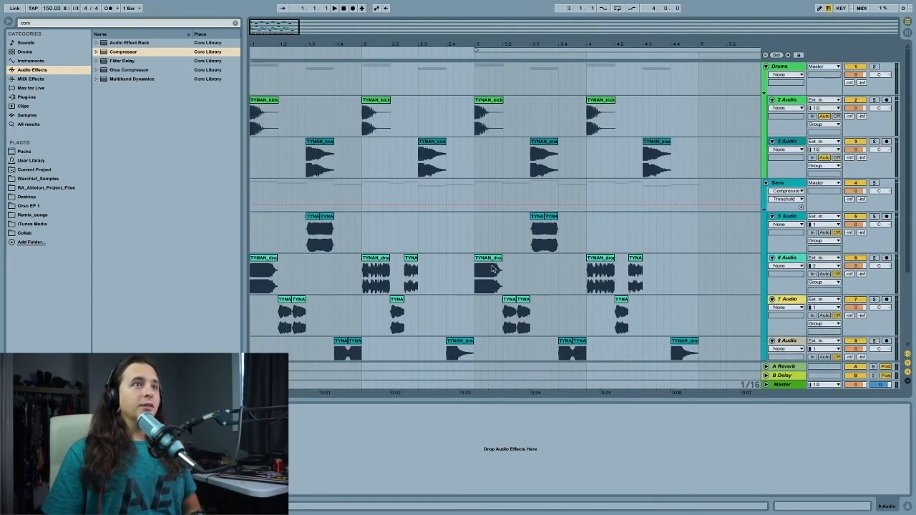
Step: Play the four-bar drop from the start to hear the drums together with the compressed bass group
key(space)
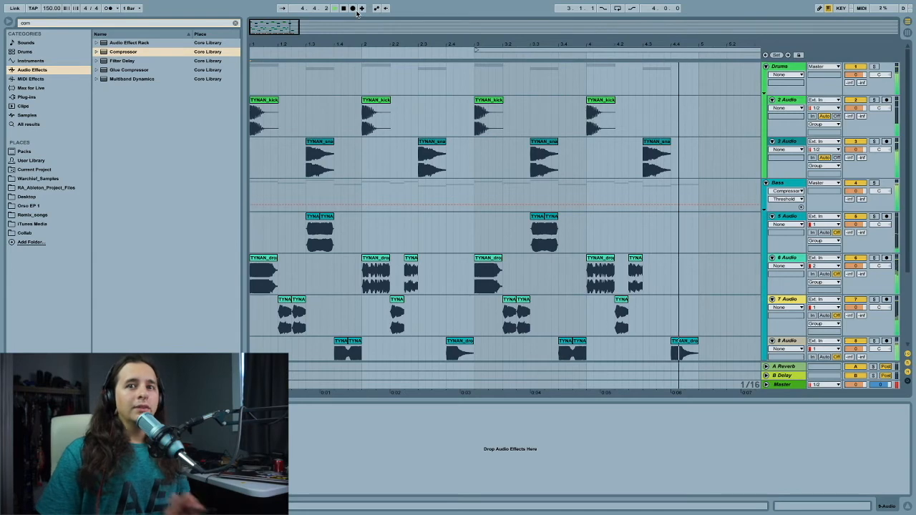
key(space)
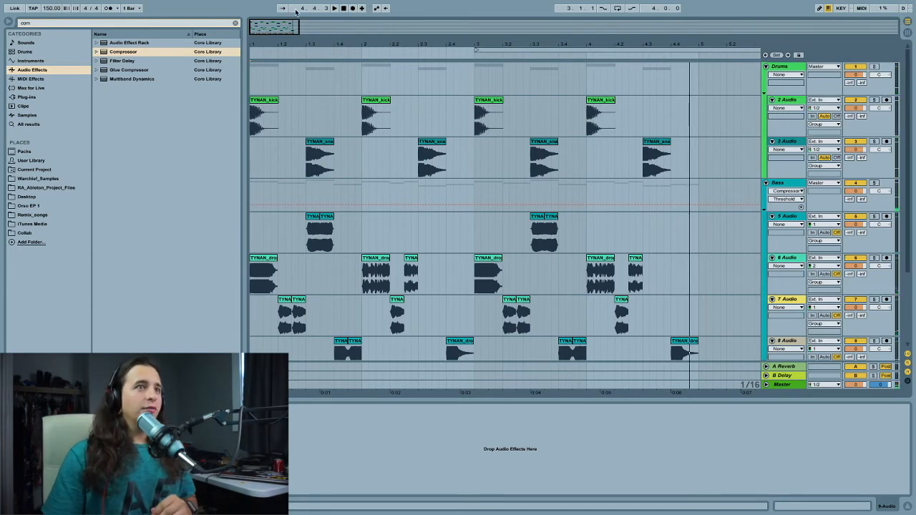
Step: On track 7 Audio, reverse the second one-shot of the pairs in bars 1 and 3 and the single one-shot in bar 2
scroll(284, 307, down, 1)
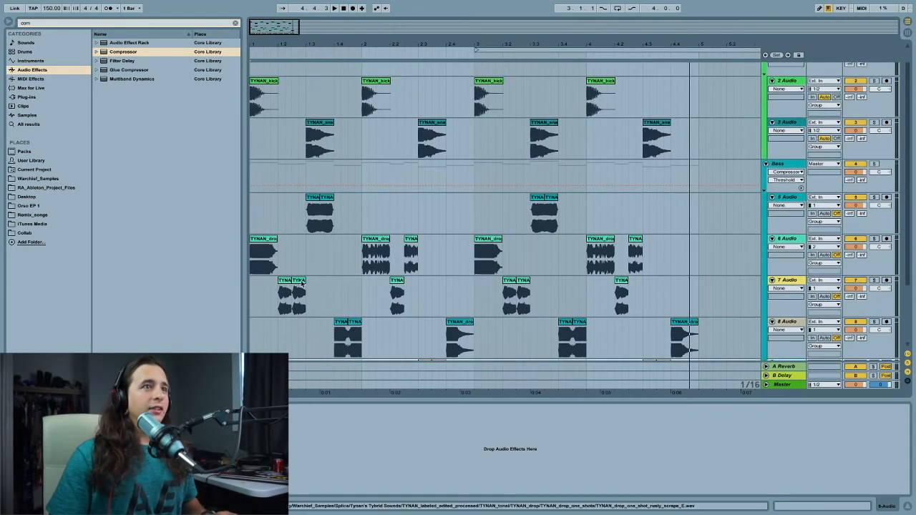
double_click(301, 283)
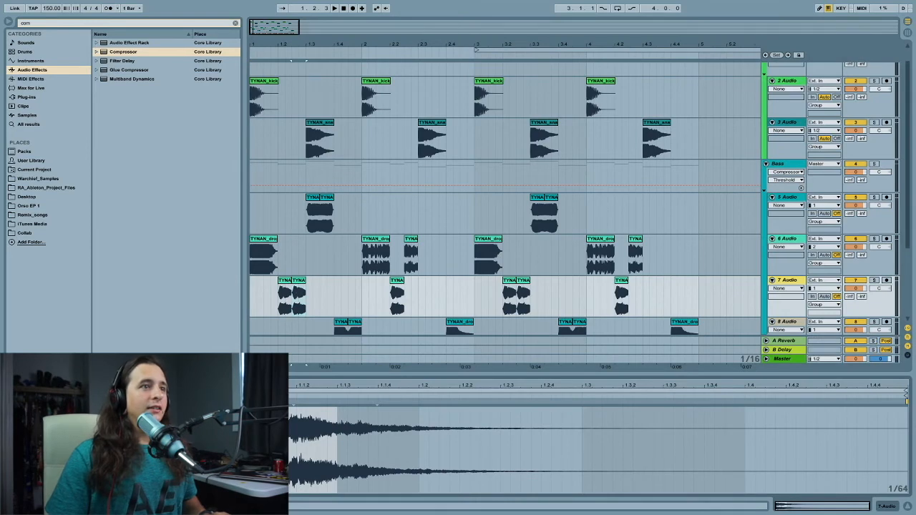
key(r)
click(526, 280)
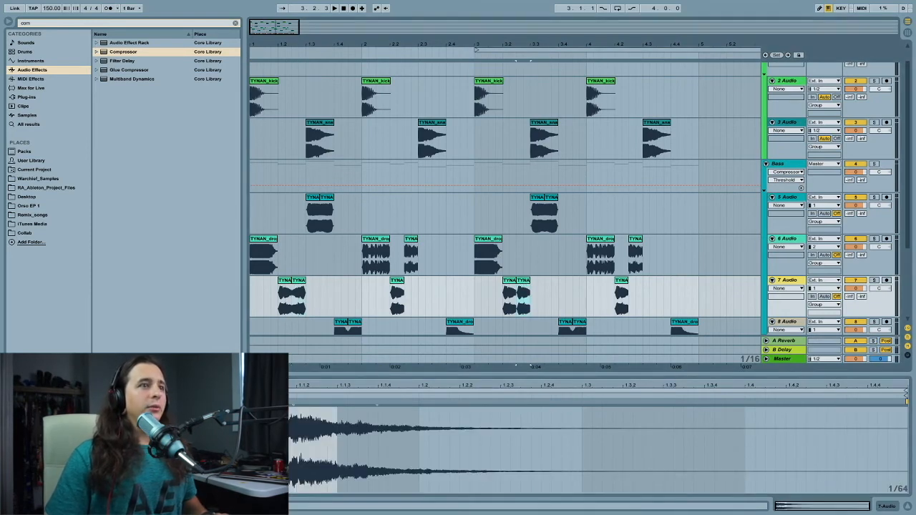
key(r)
scroll(434, 286, down, 1)
click(397, 243)
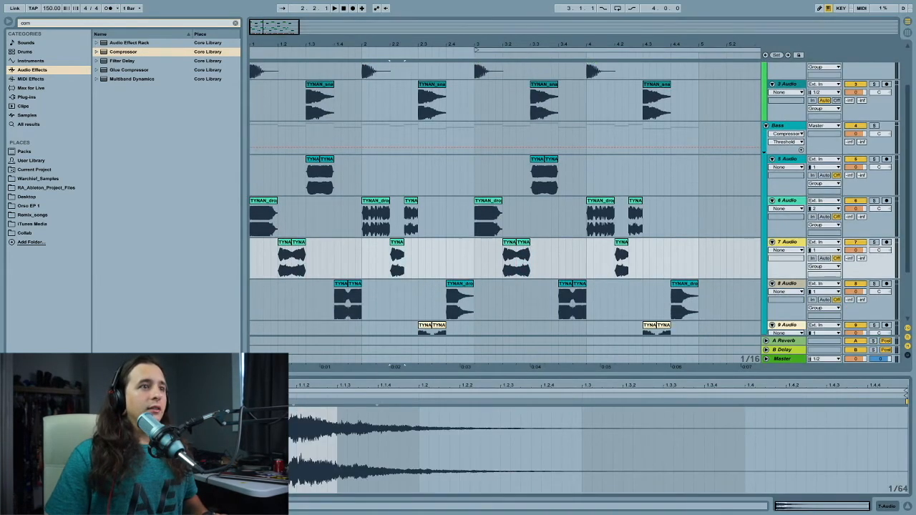
key(r)
scroll(461, 260, down, 1)
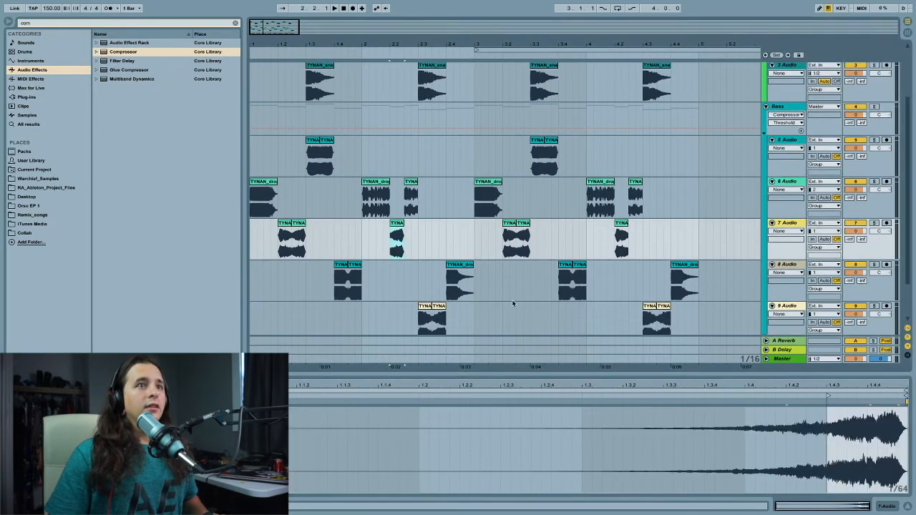
Step: On track 8 Audio, reverse the one-shot on the last beat of bar 2 and select its counterpart in bar 4
click(460, 276)
key(r)
click(683, 279)
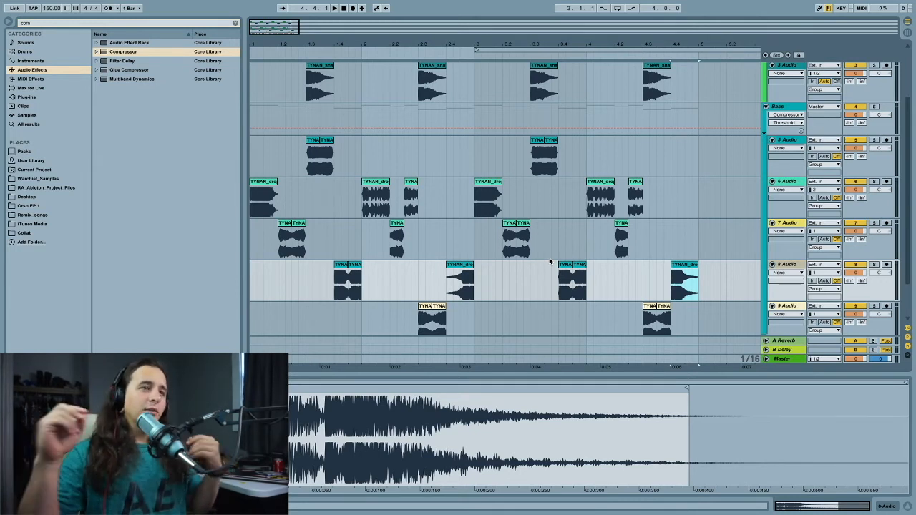
Step: Select the kick and snare clips across all four bars and review how the bass one-shots are arranged around them
scroll(550, 261, up, 3)
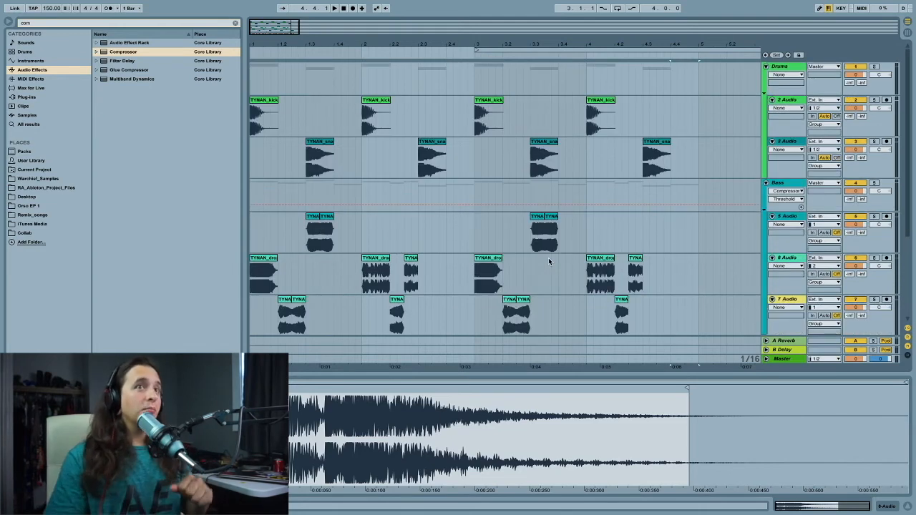
drag(705, 150, 251, 122)
scroll(294, 190, down, 3)
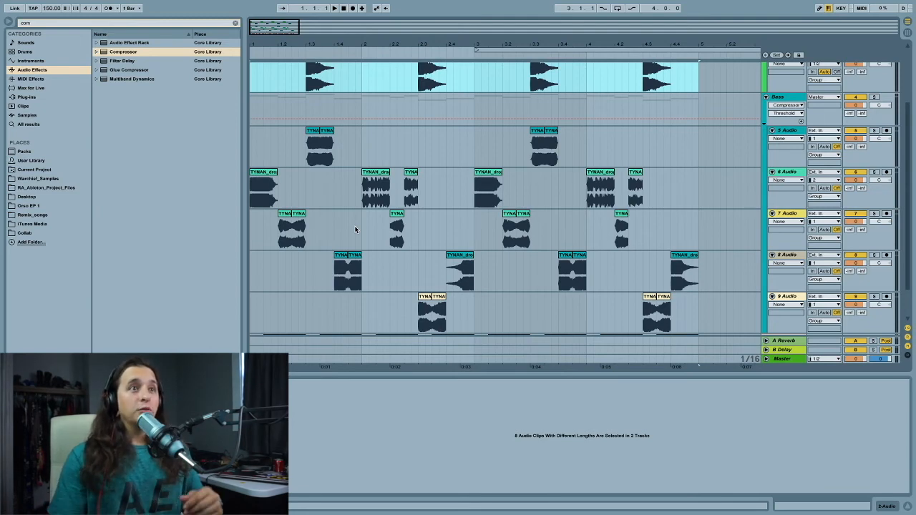
scroll(356, 229, up, 3)
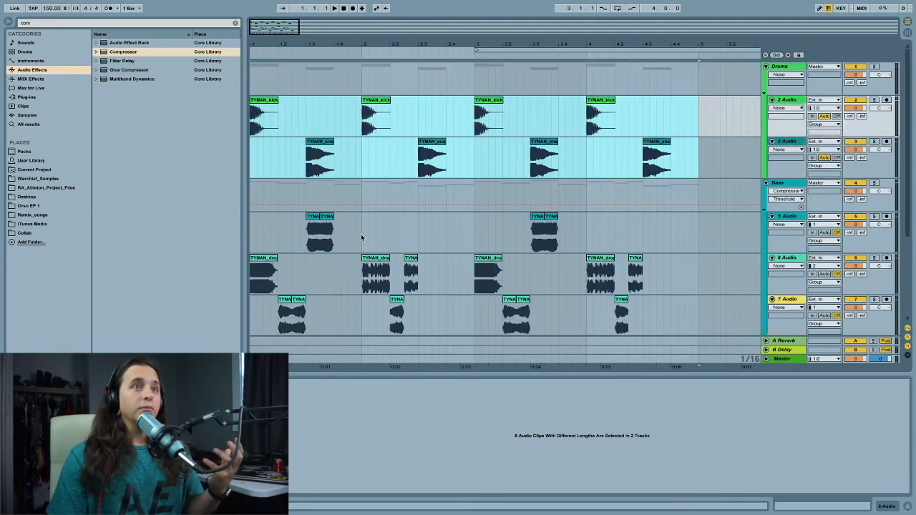
scroll(361, 238, down, 4)
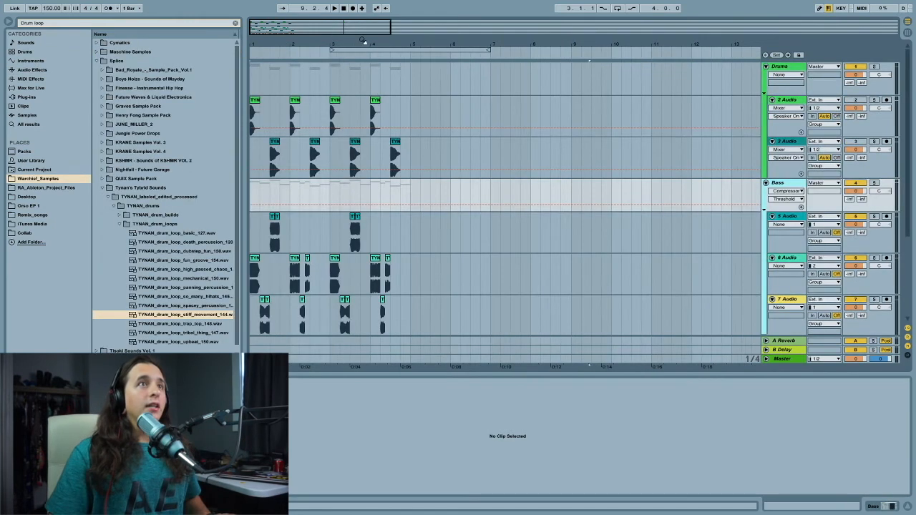
drag(413, 36, 413, 40)
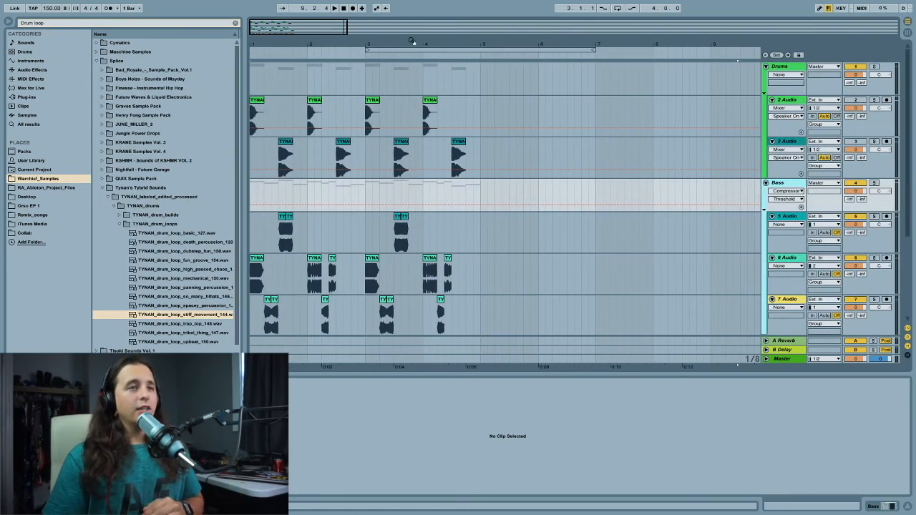